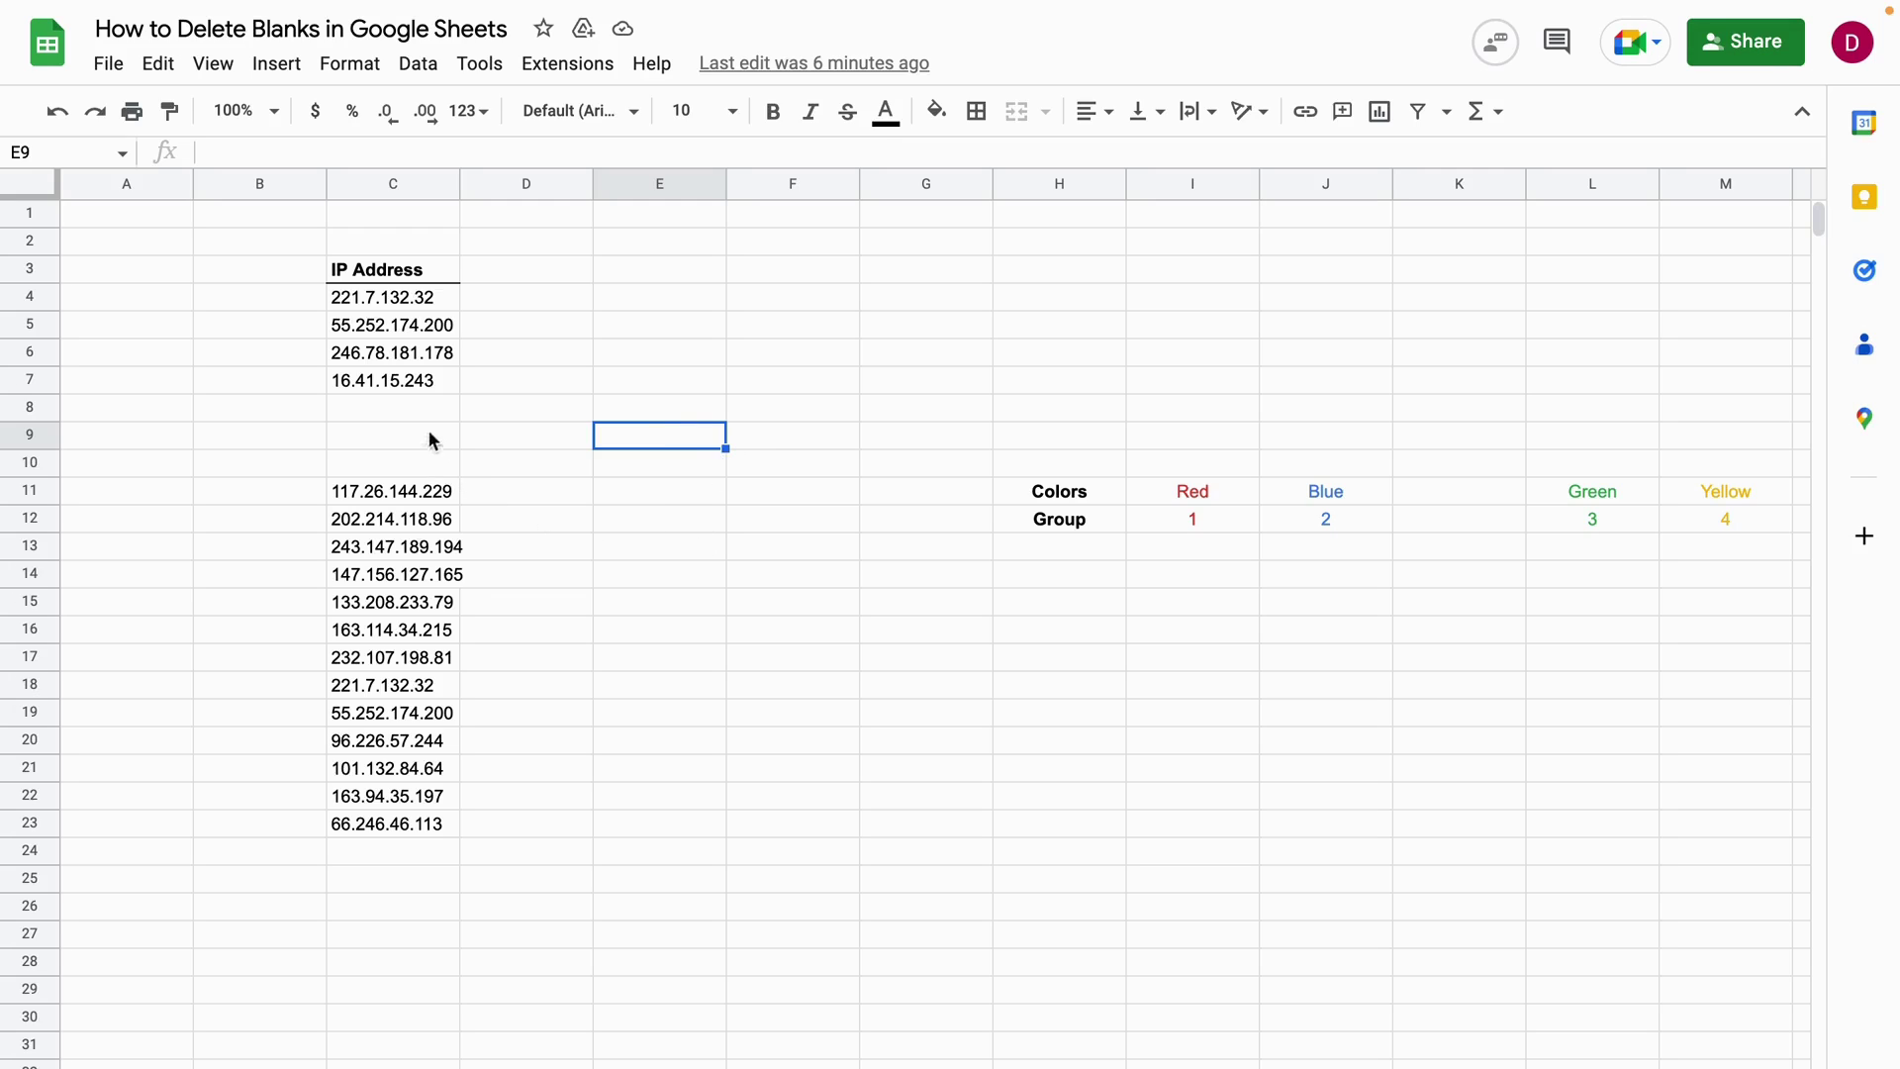
# Step: Delete the blank cells C8:C10 in the IP Address list, shifting the addresses below up
pyautogui.click(396, 408)
pyautogui.moveTo(400, 433); pyautogui.dragTo(406, 462)
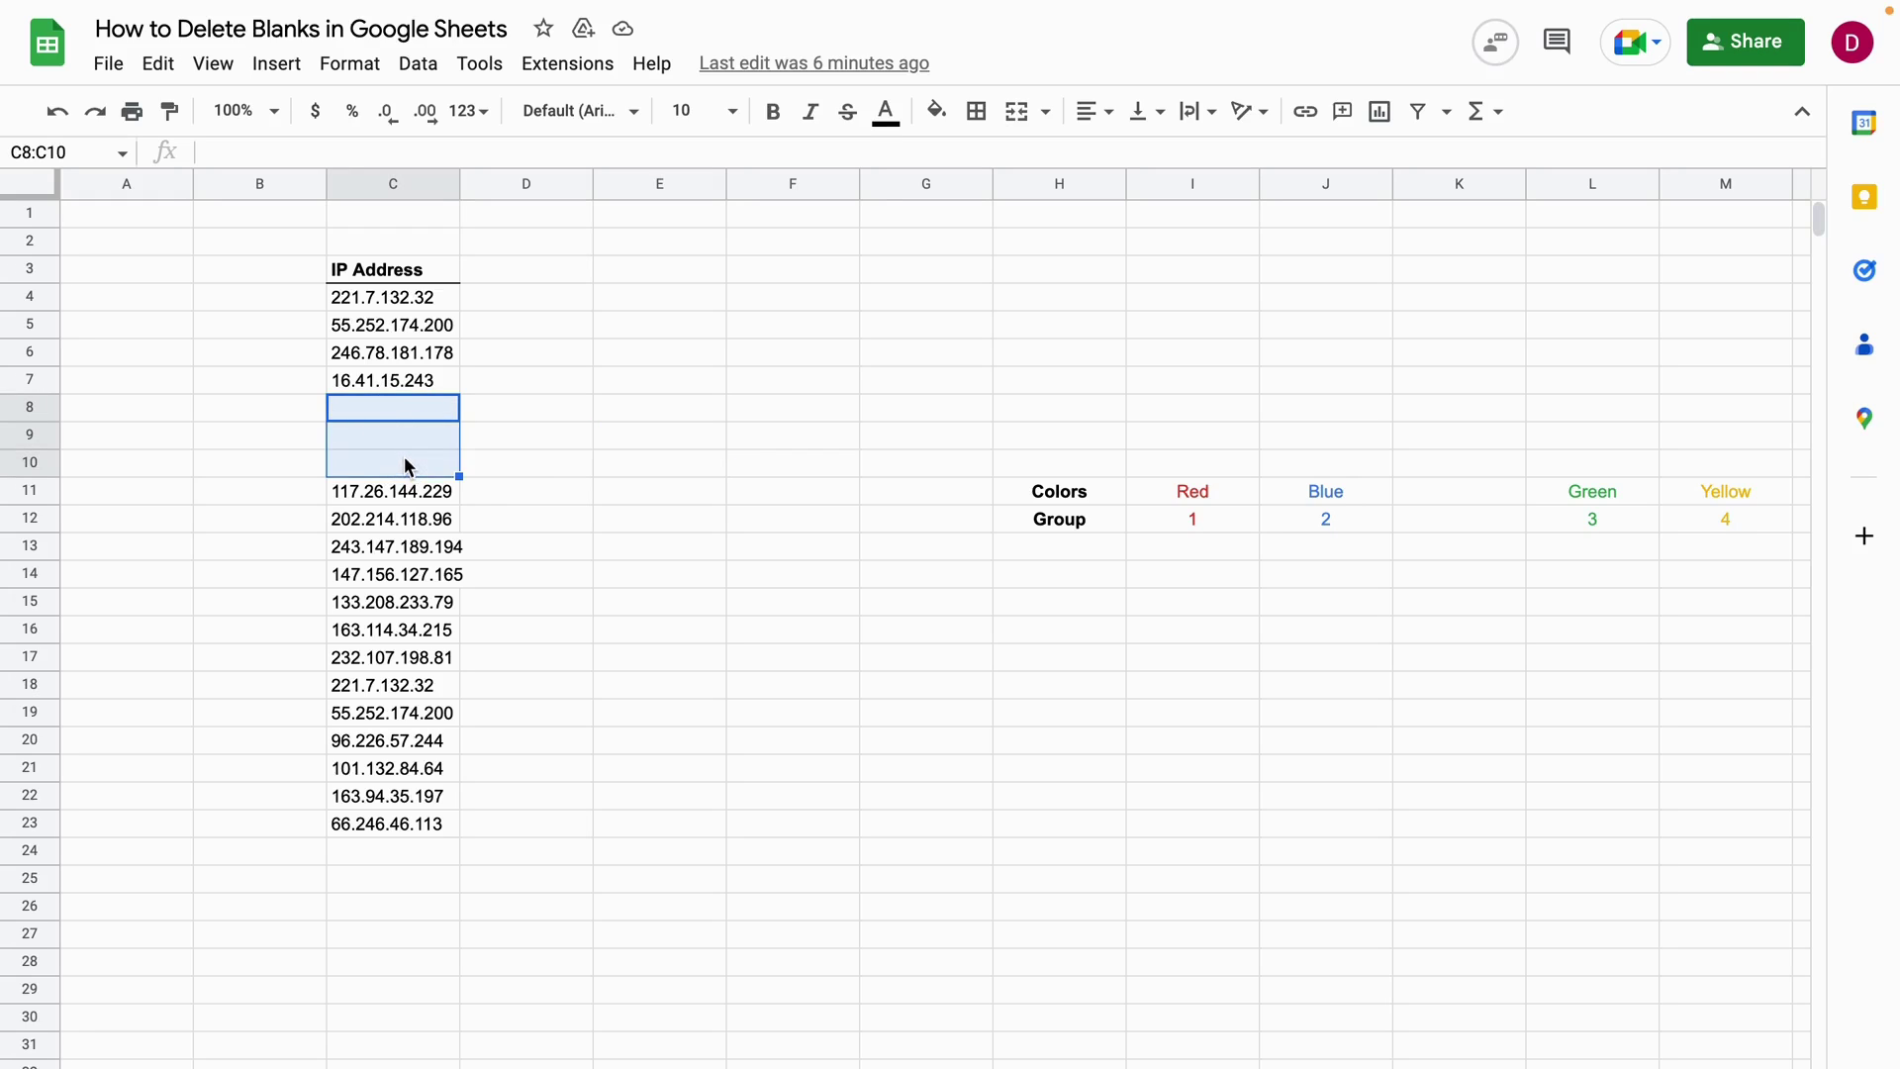
pyautogui.rightClick(391, 436)
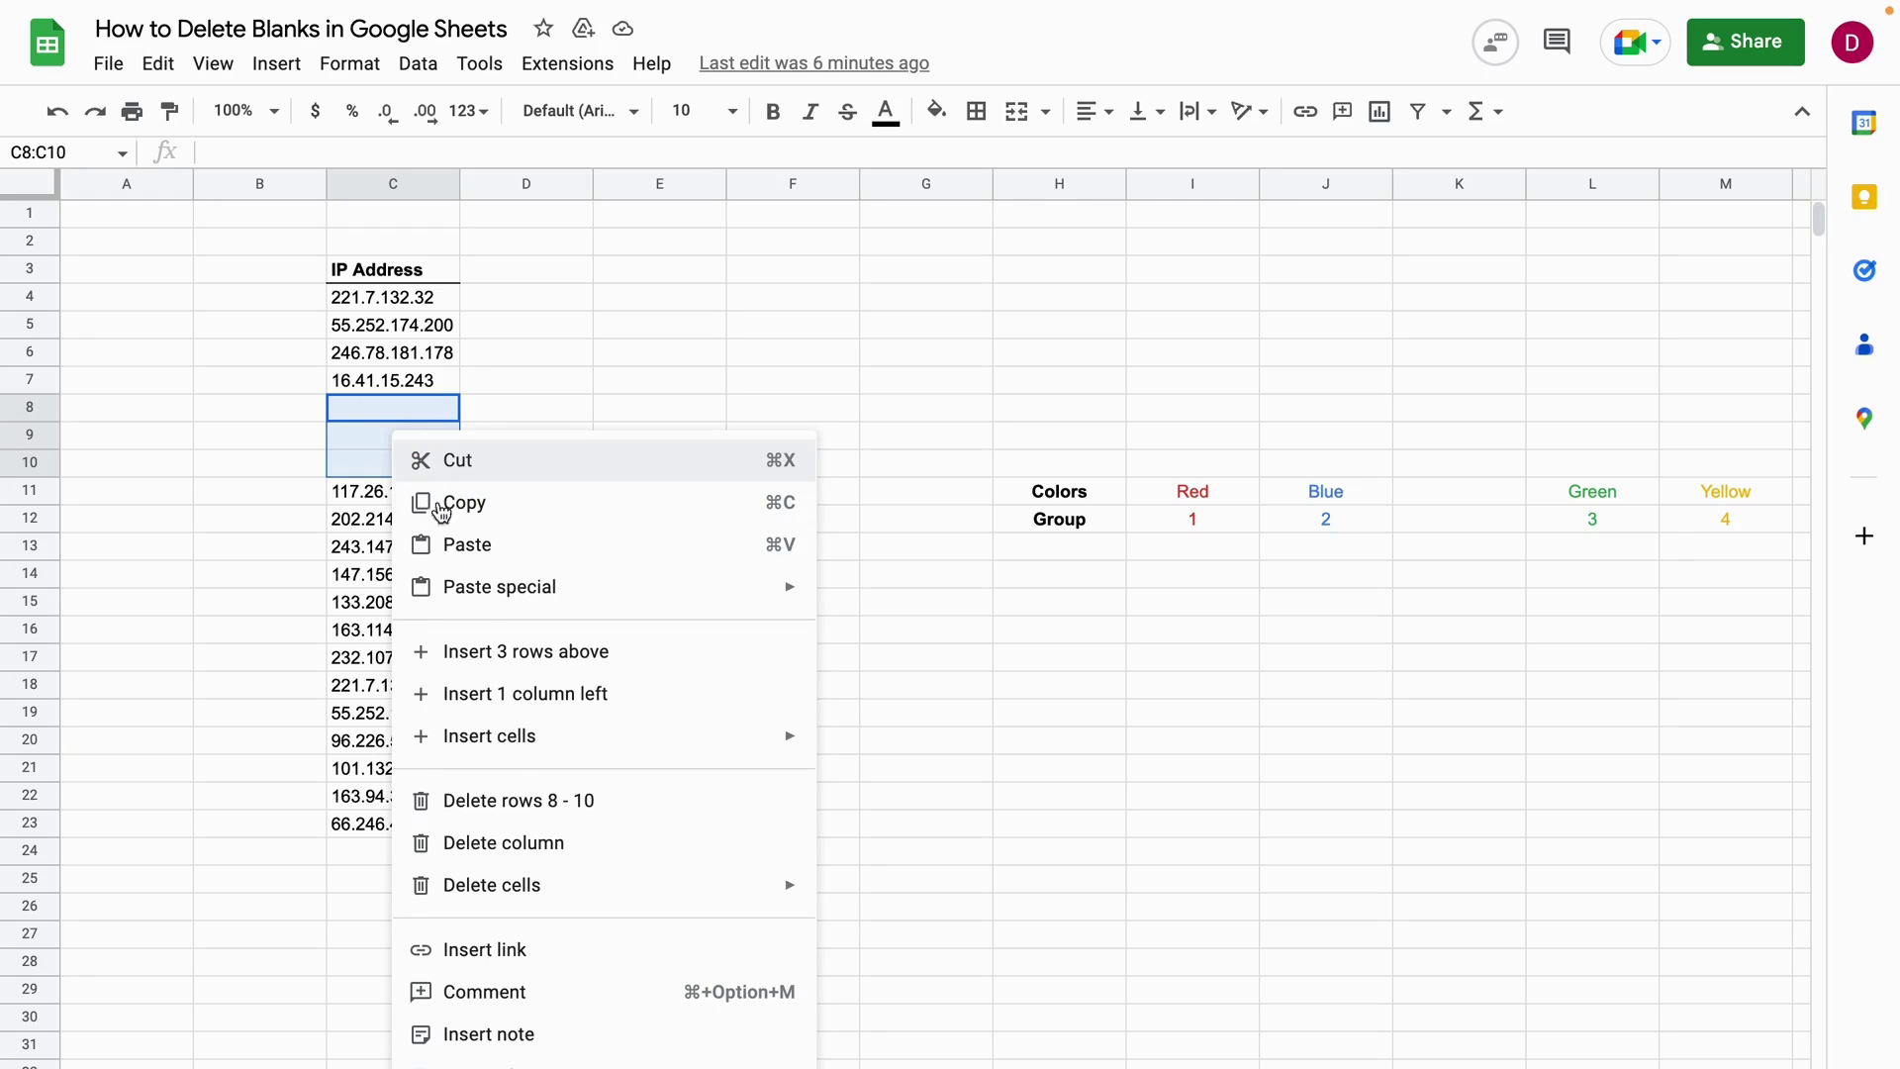
pyautogui.moveTo(537, 885)
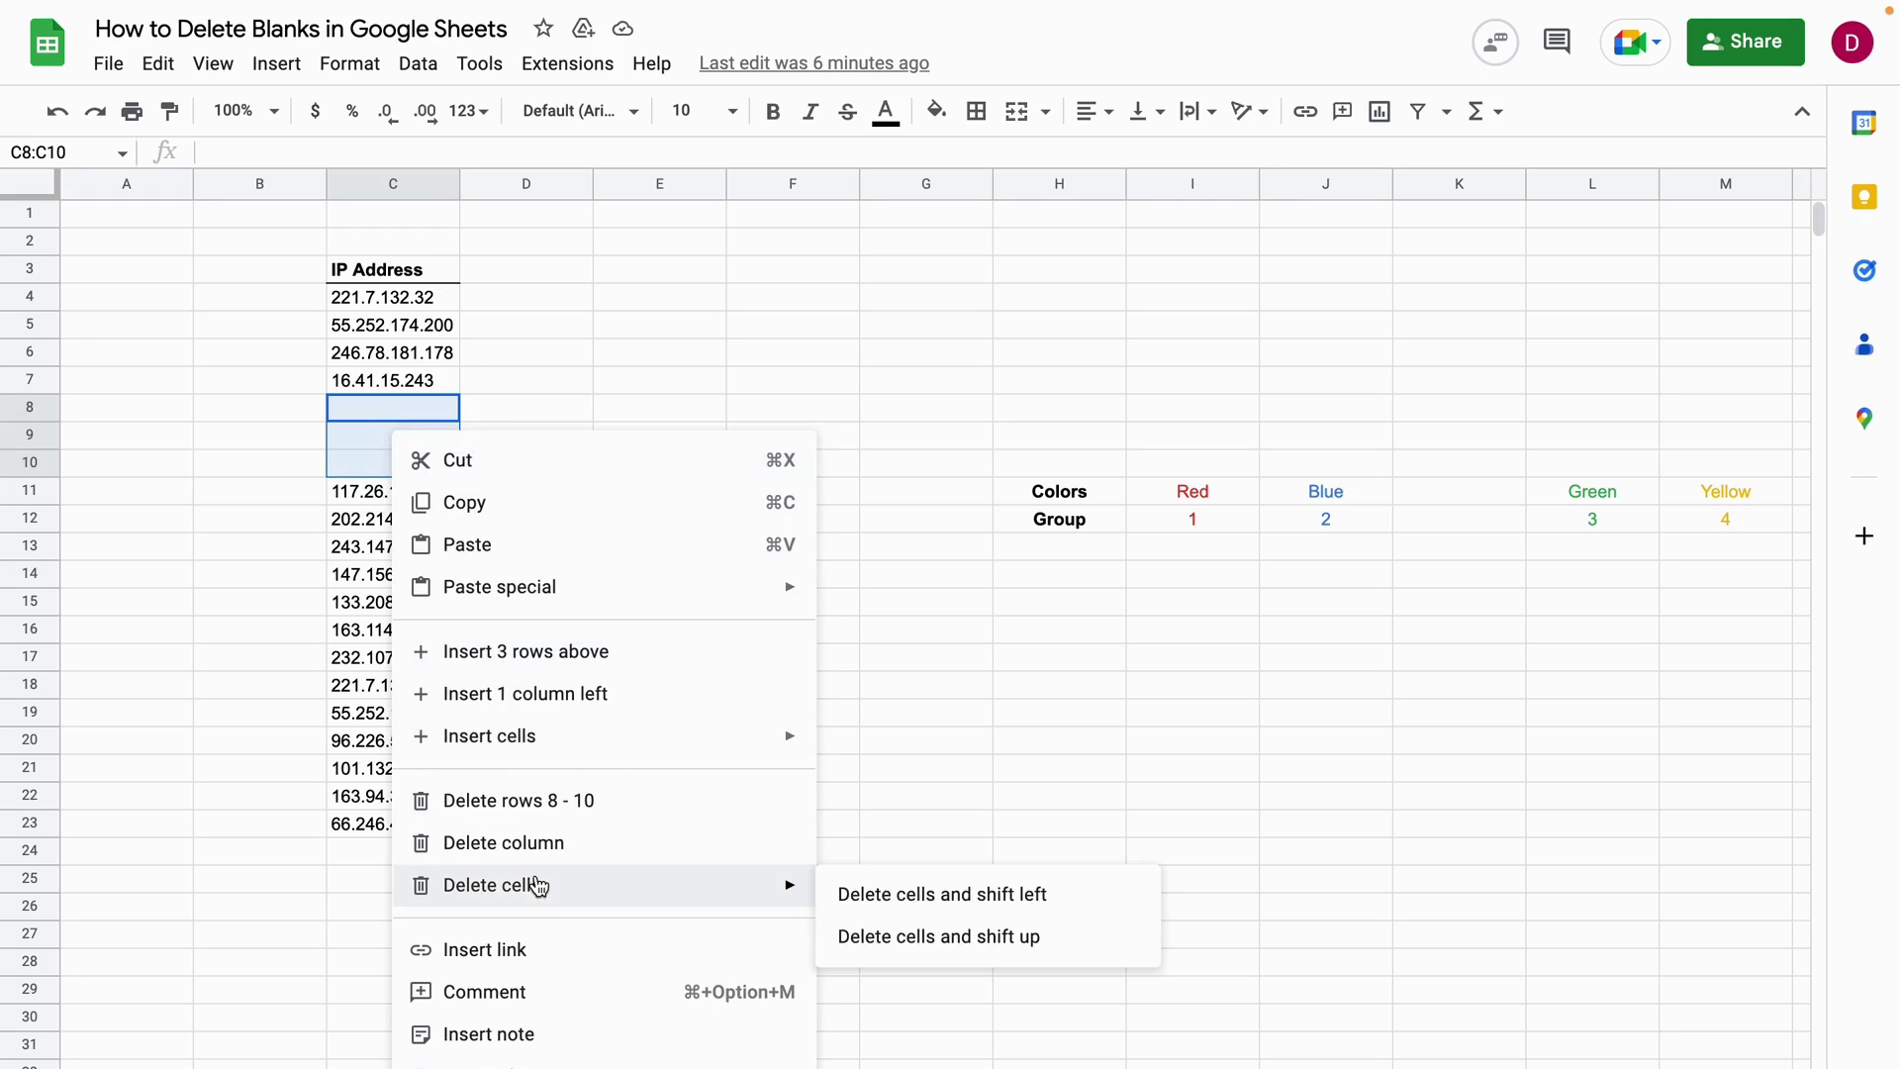
pyautogui.click(987, 938)
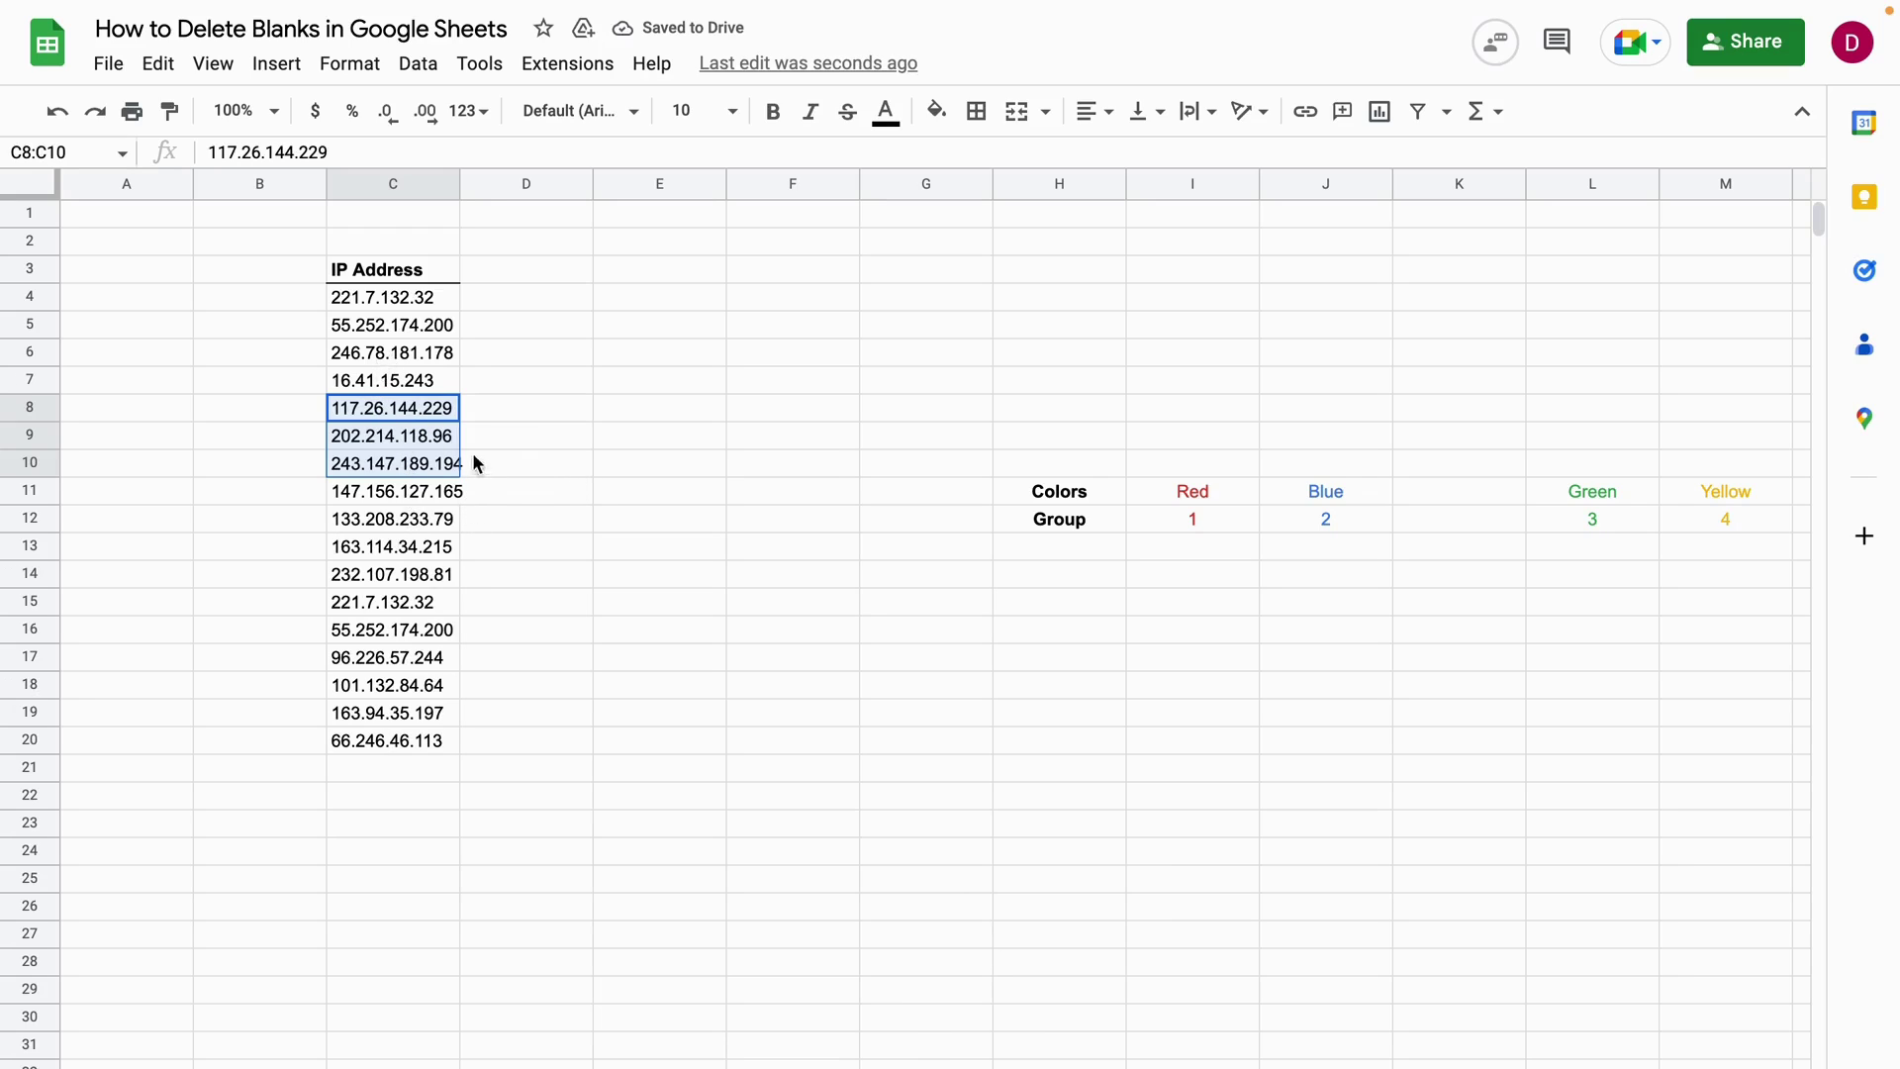
pyautogui.click(568, 451)
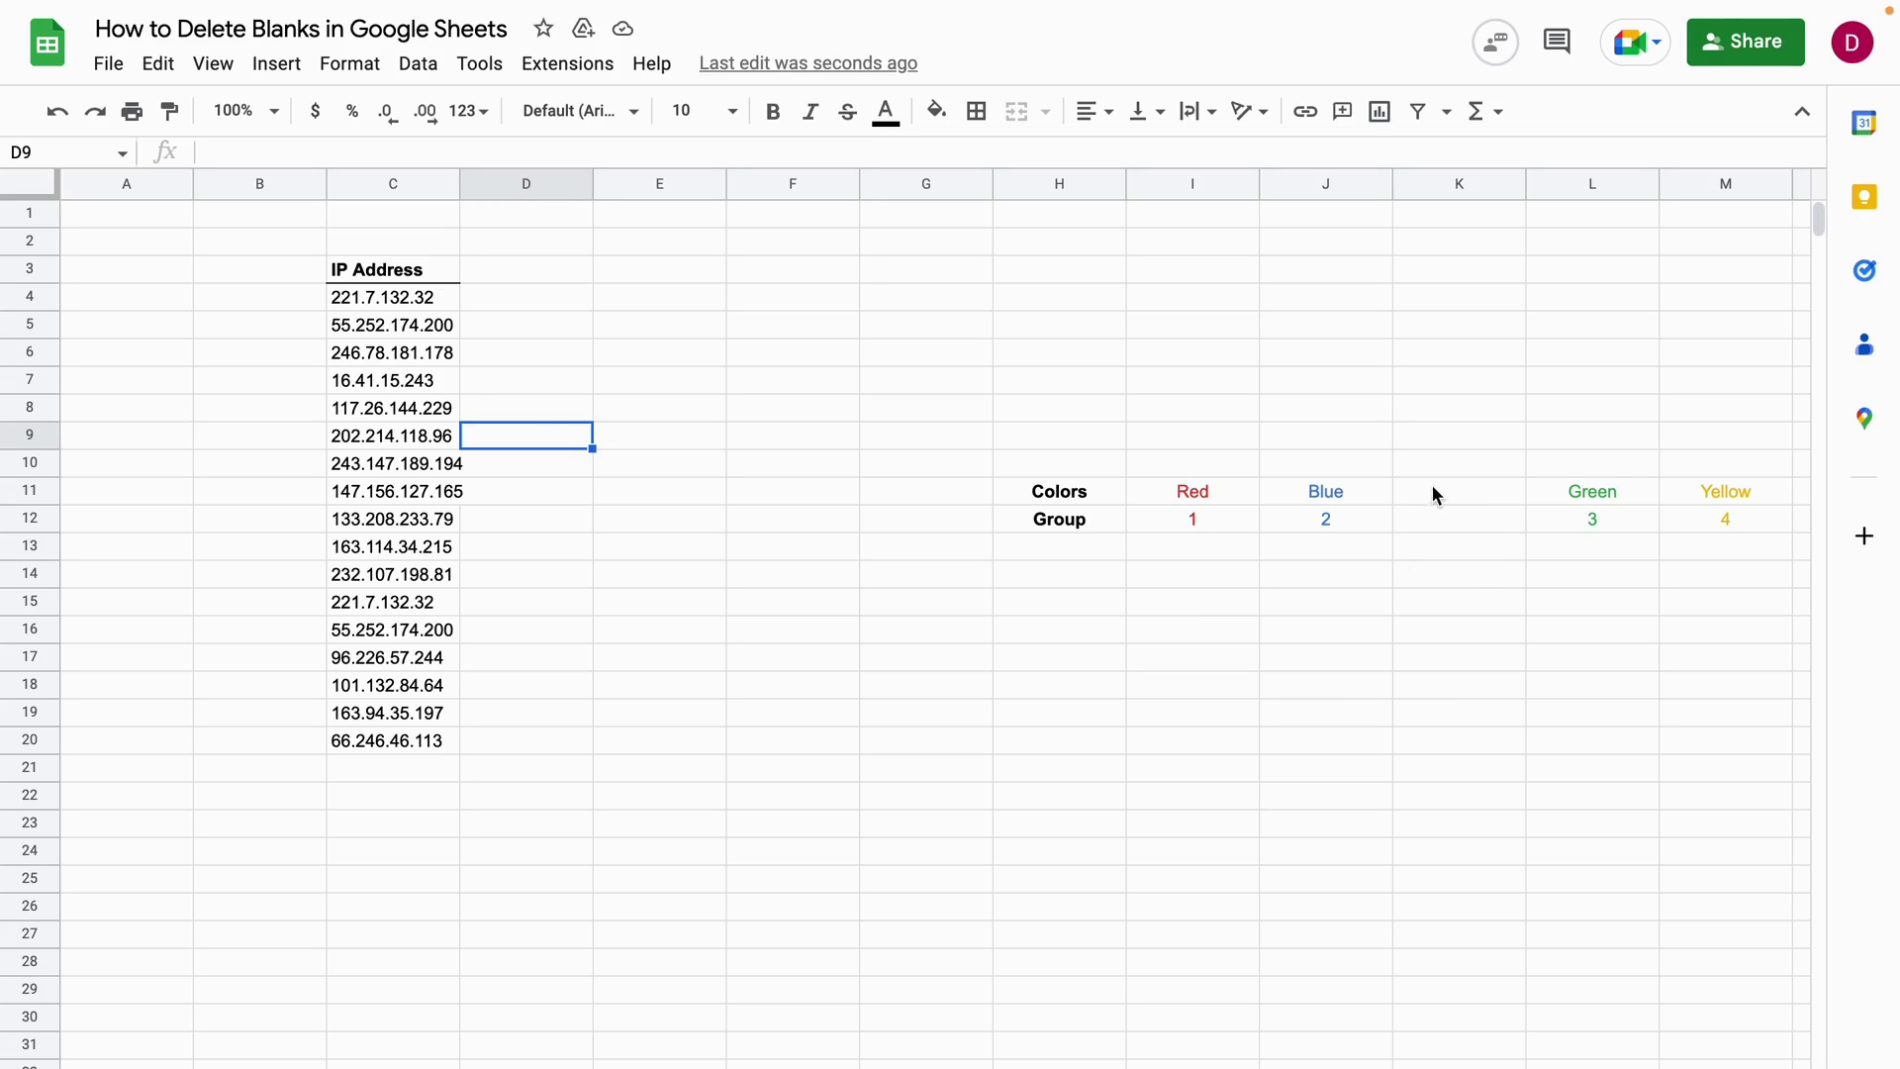
# Step: Delete the empty cells K11:K12 in the Colors table, shifting Green and Yellow left
pyautogui.moveTo(1433, 485); pyautogui.dragTo(1440, 508)
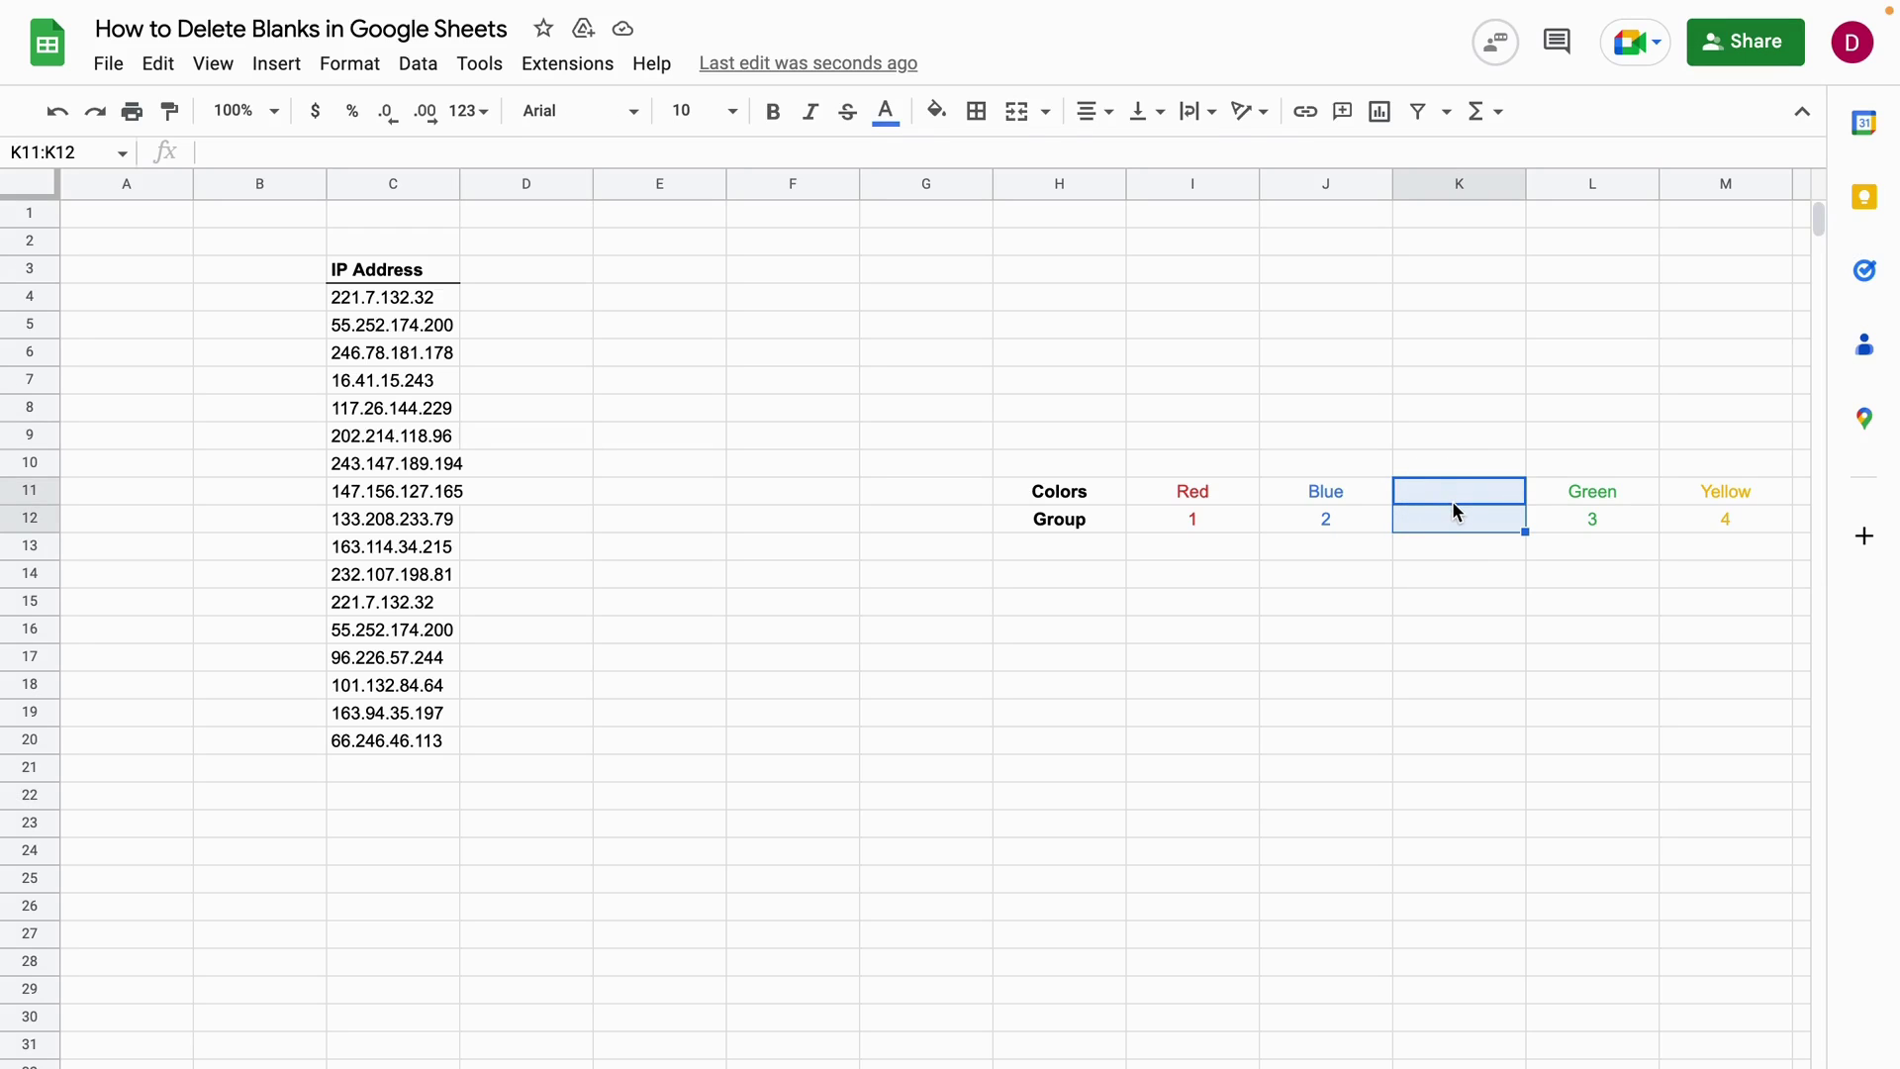
pyautogui.rightClick(1453, 510)
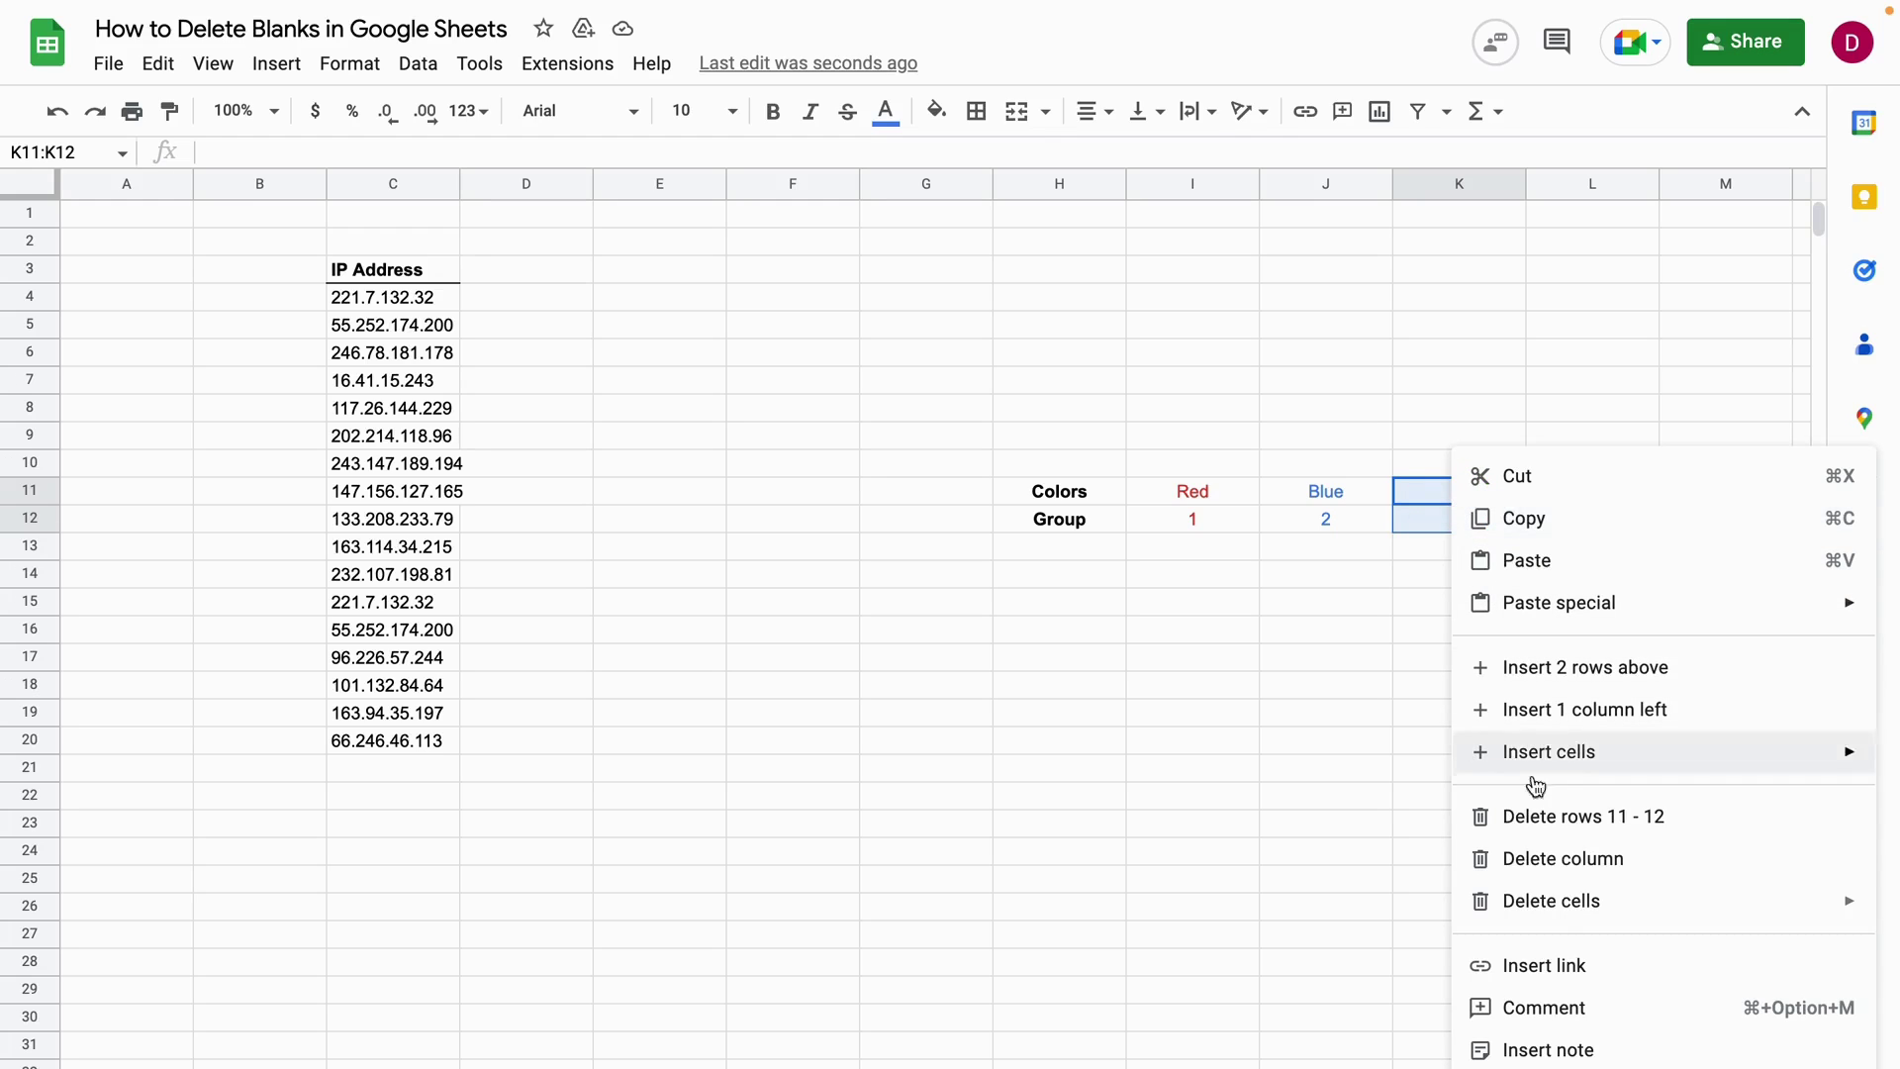
pyautogui.moveTo(1553, 916)
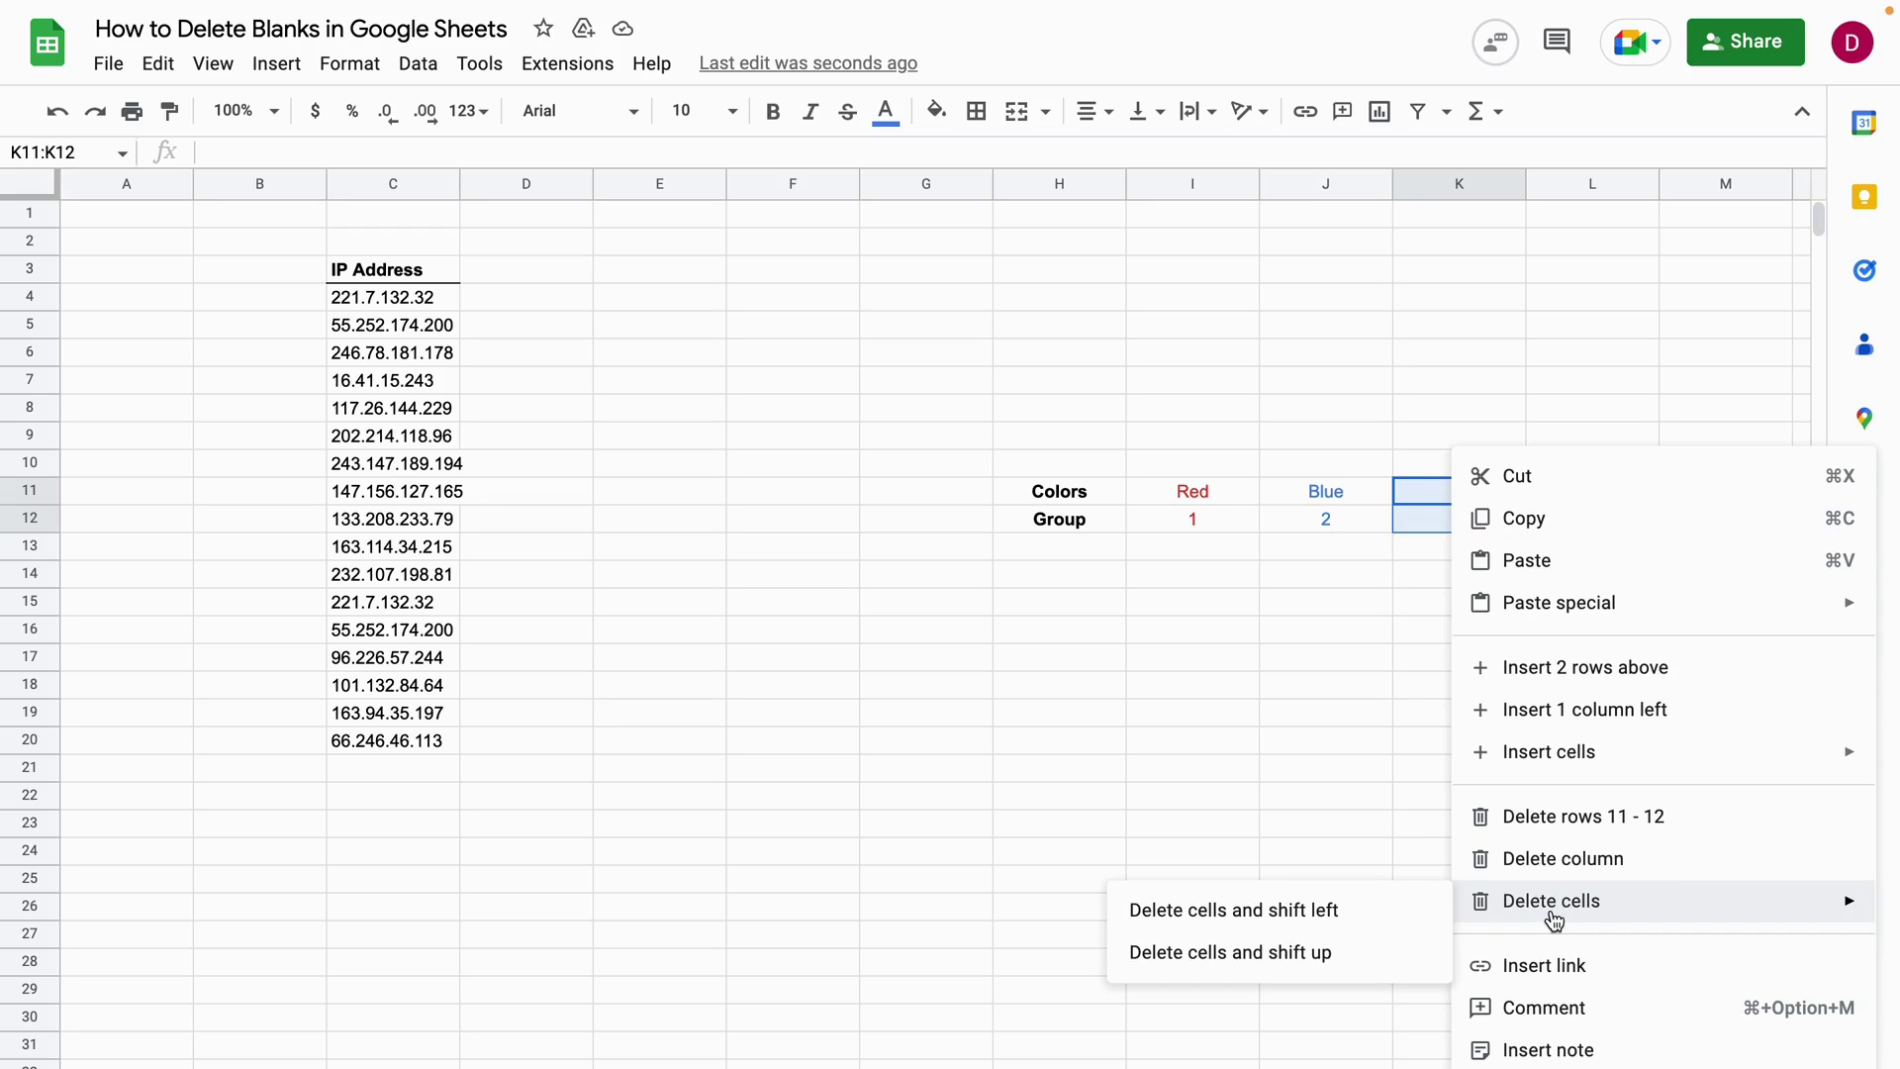
pyautogui.click(1332, 920)
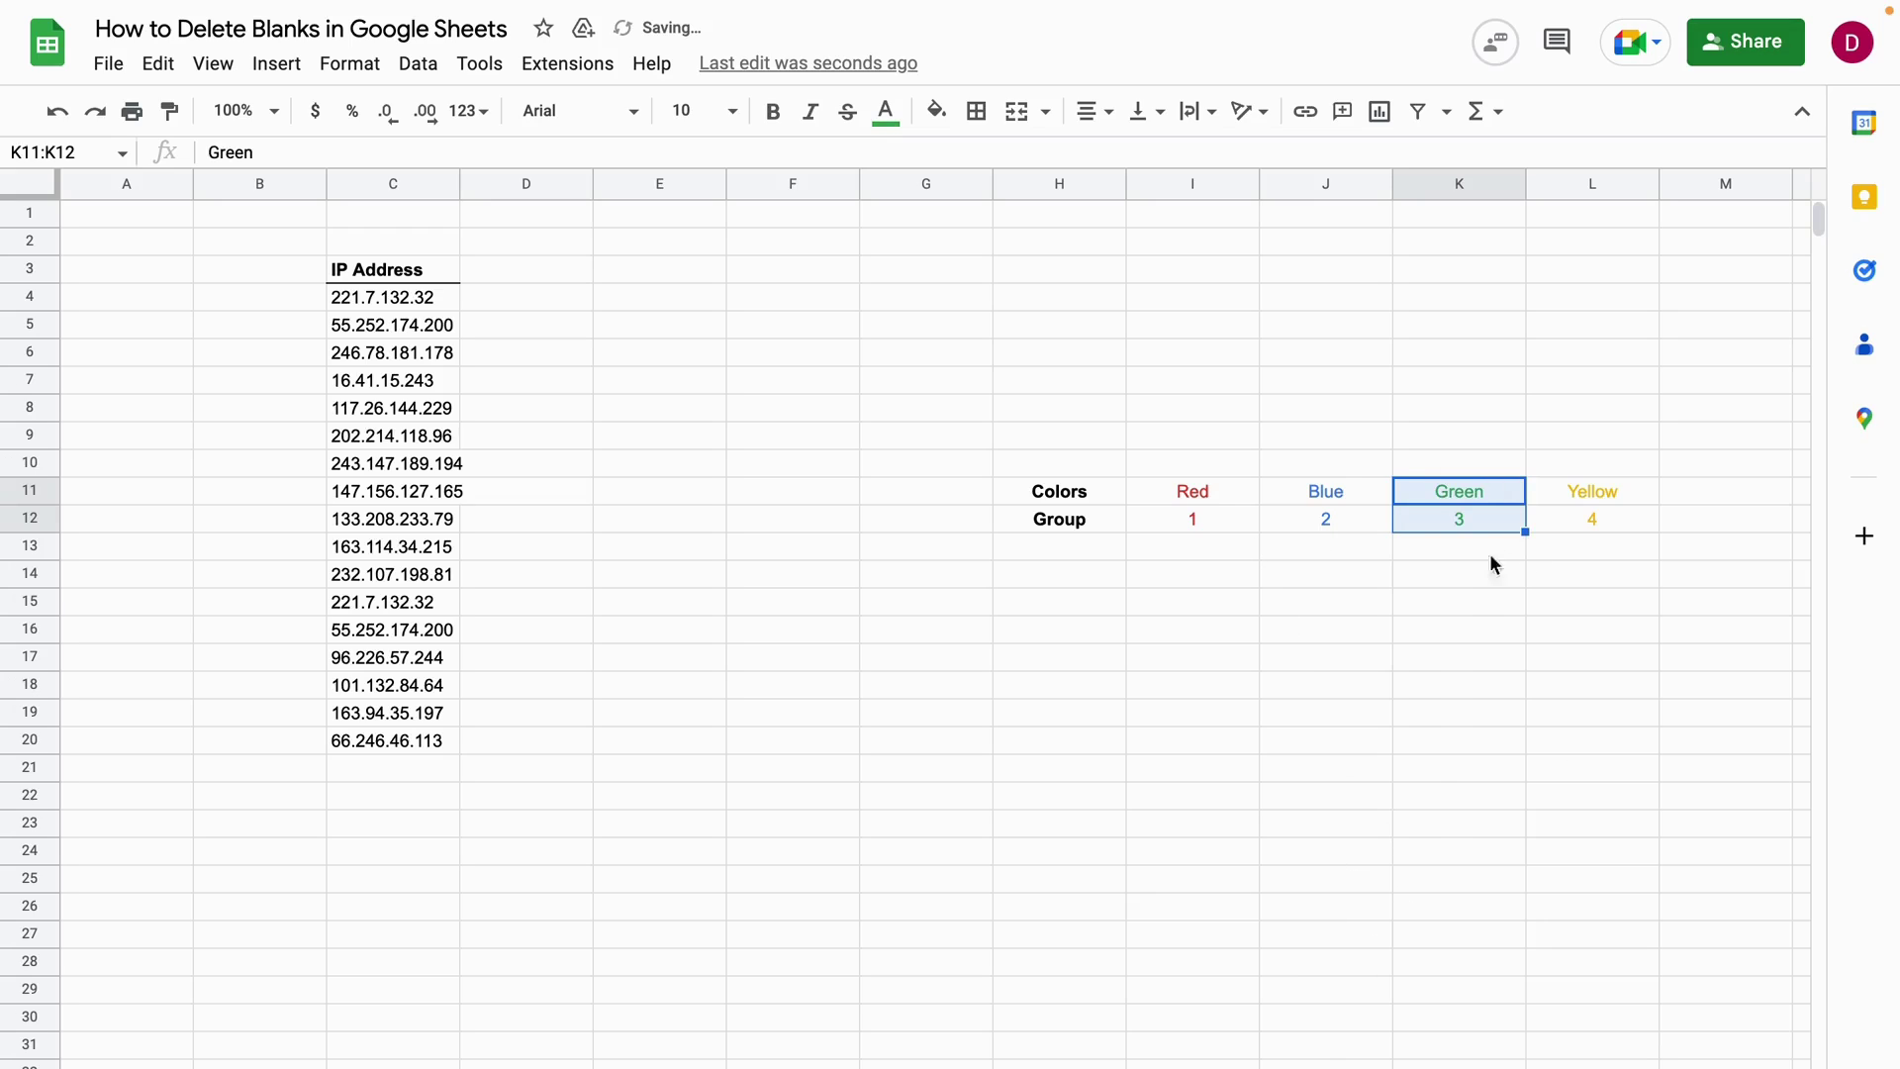
pyautogui.click(1329, 600)
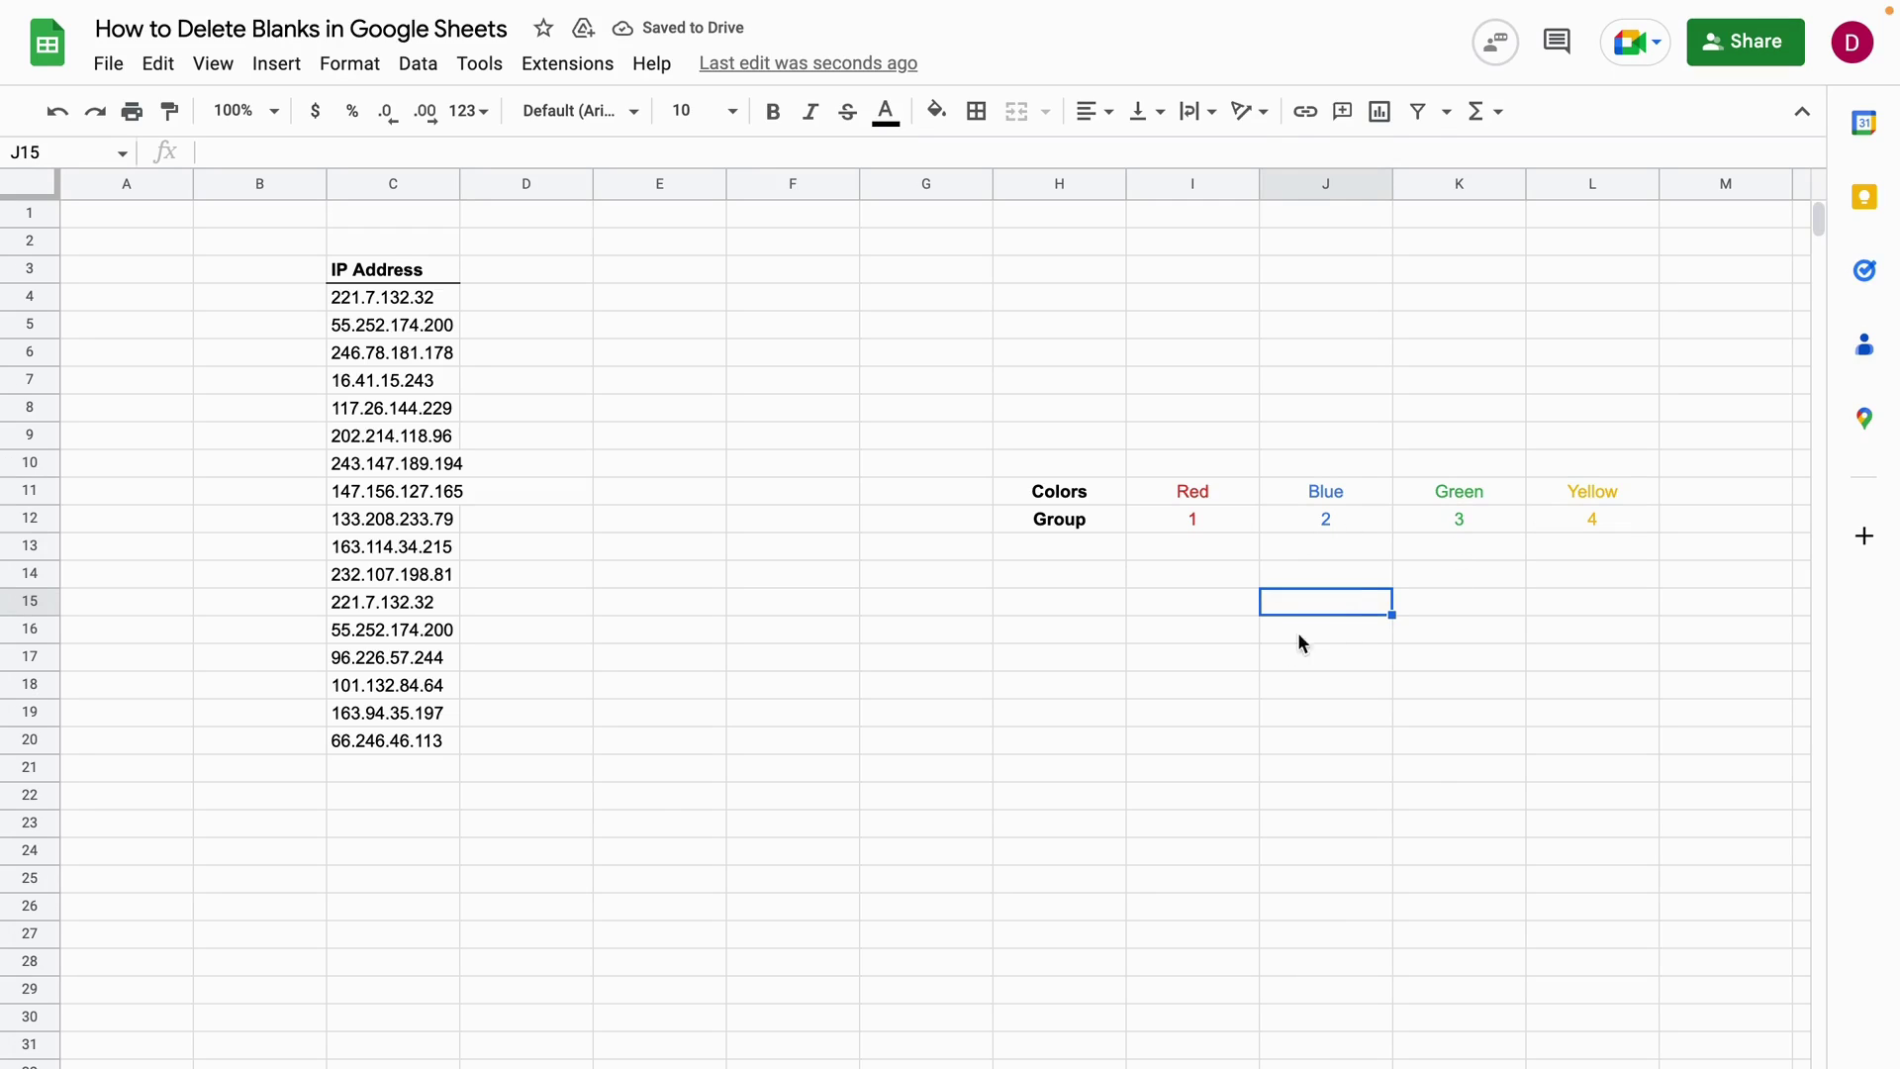
pyautogui.click(683, 706)
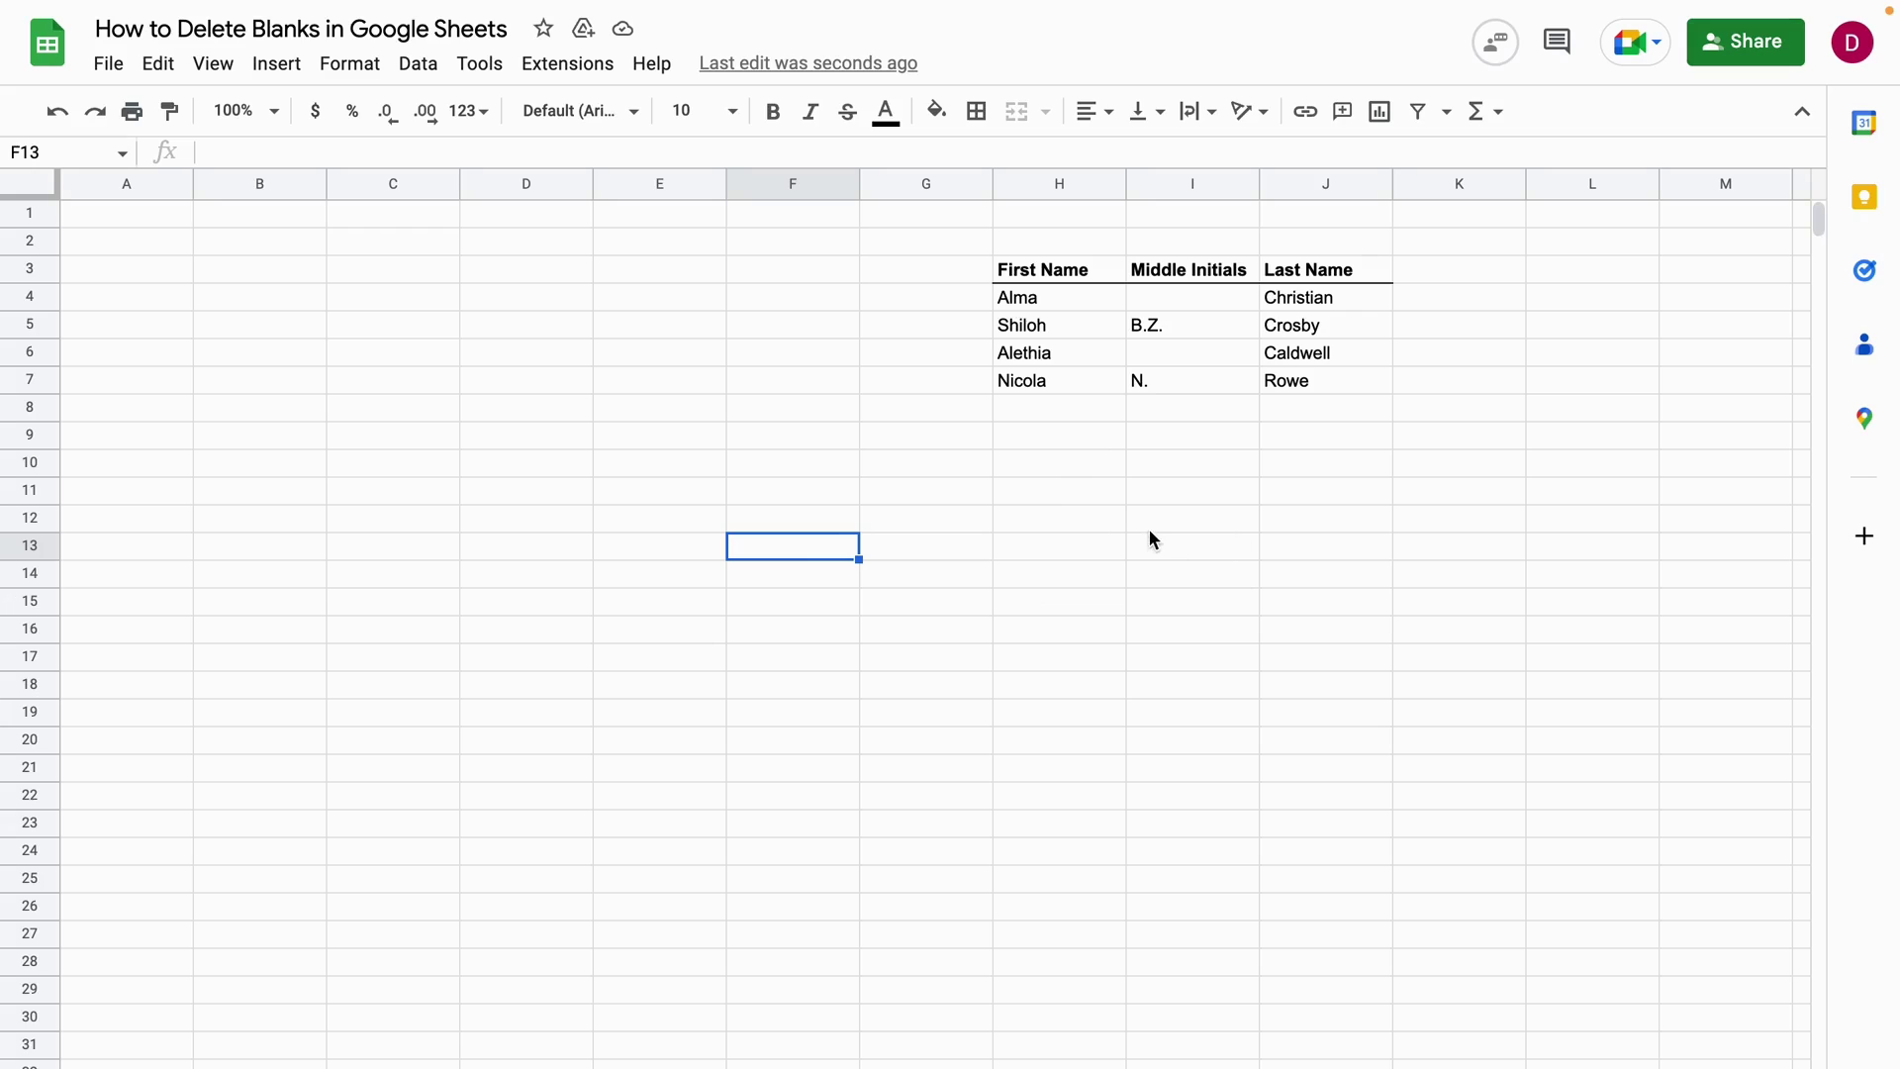
# Step: Select the empty cells near the First Name, Middle Initials, Last Name table
pyautogui.click(1267, 518)
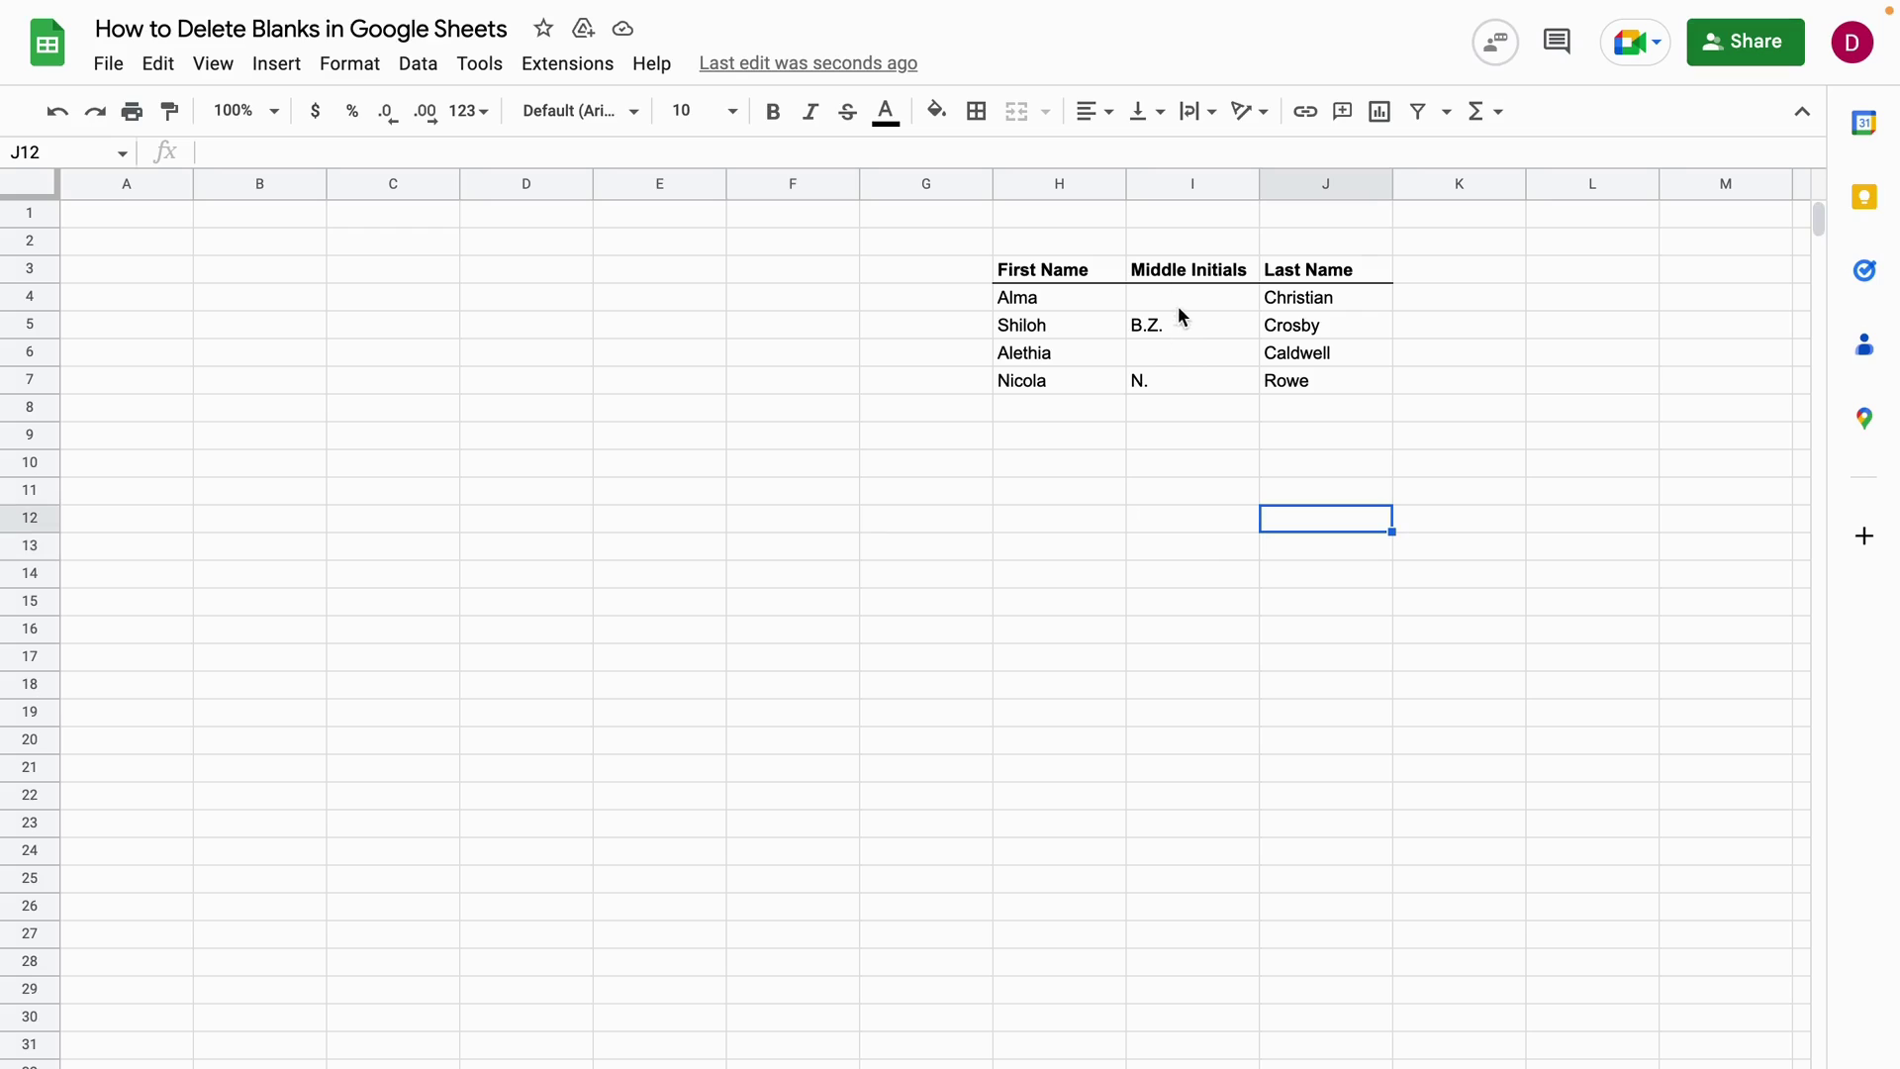
pyautogui.click(1196, 469)
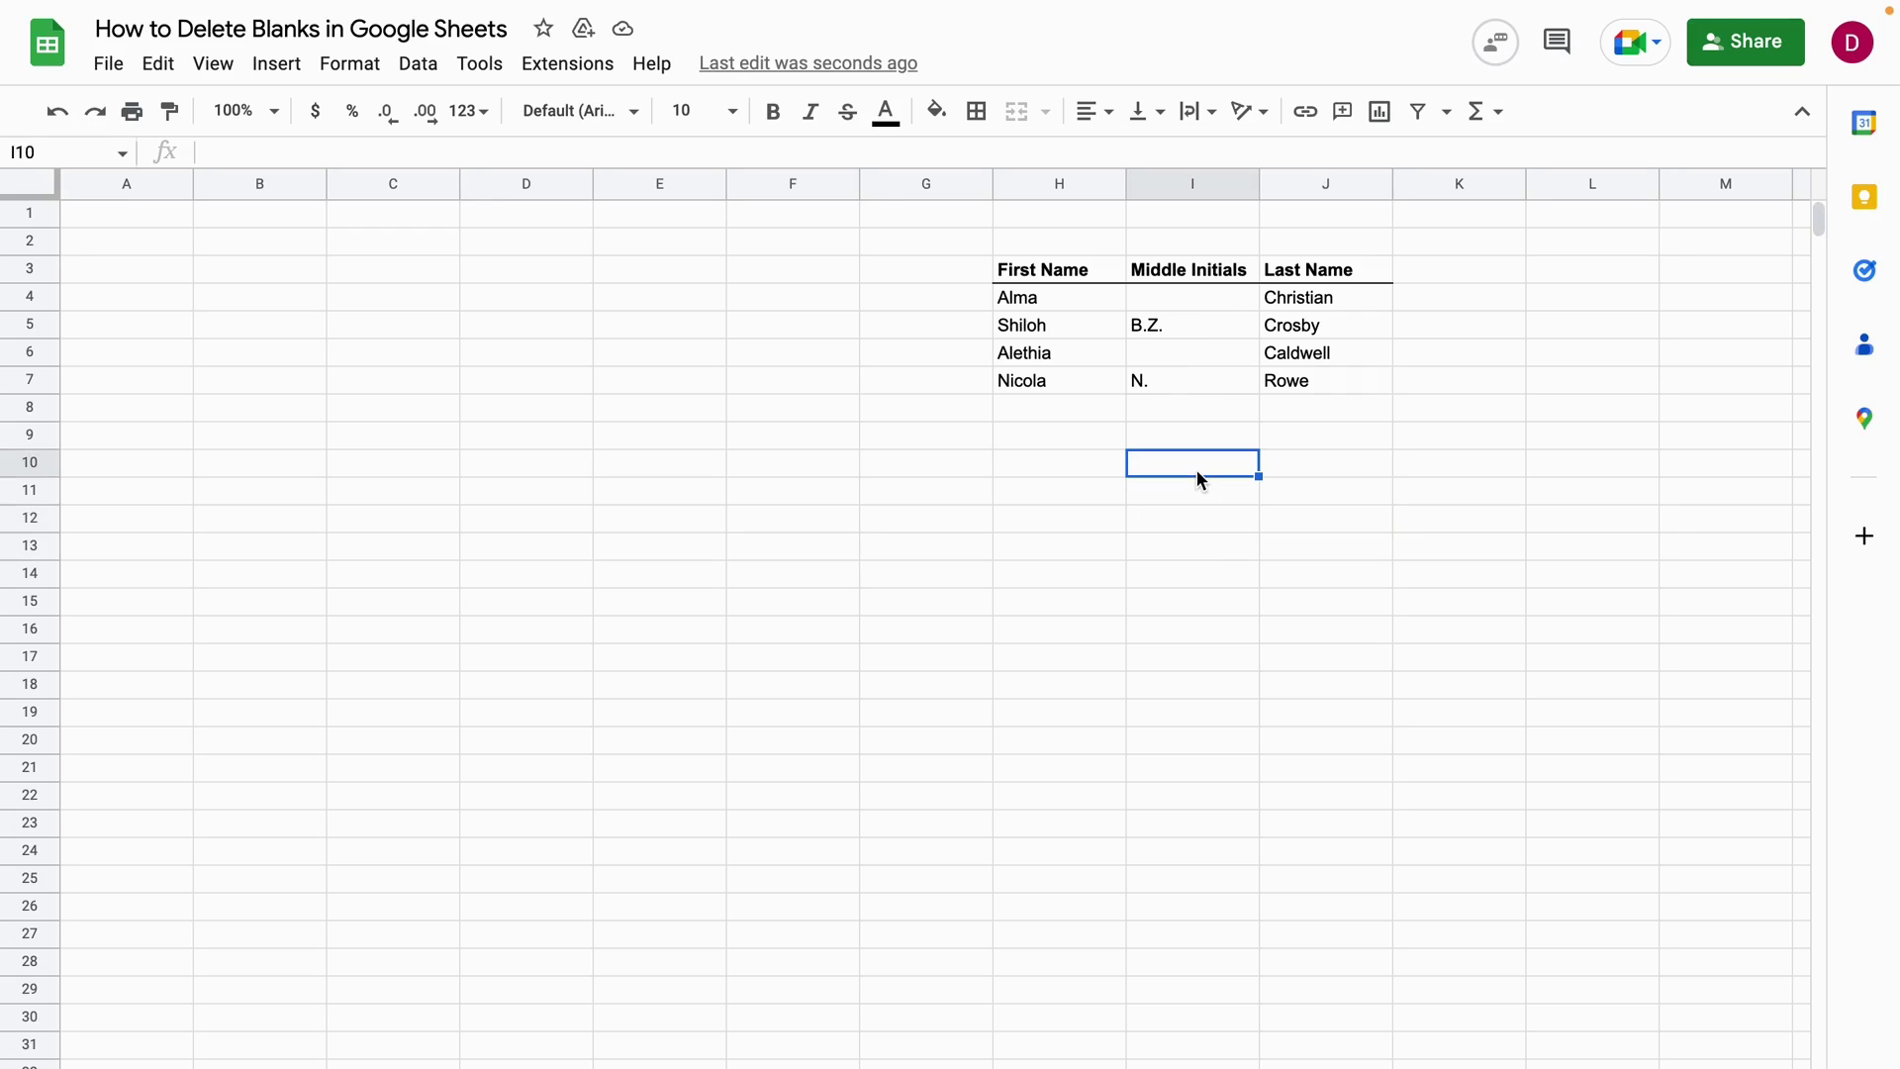
pyautogui.click(936, 489)
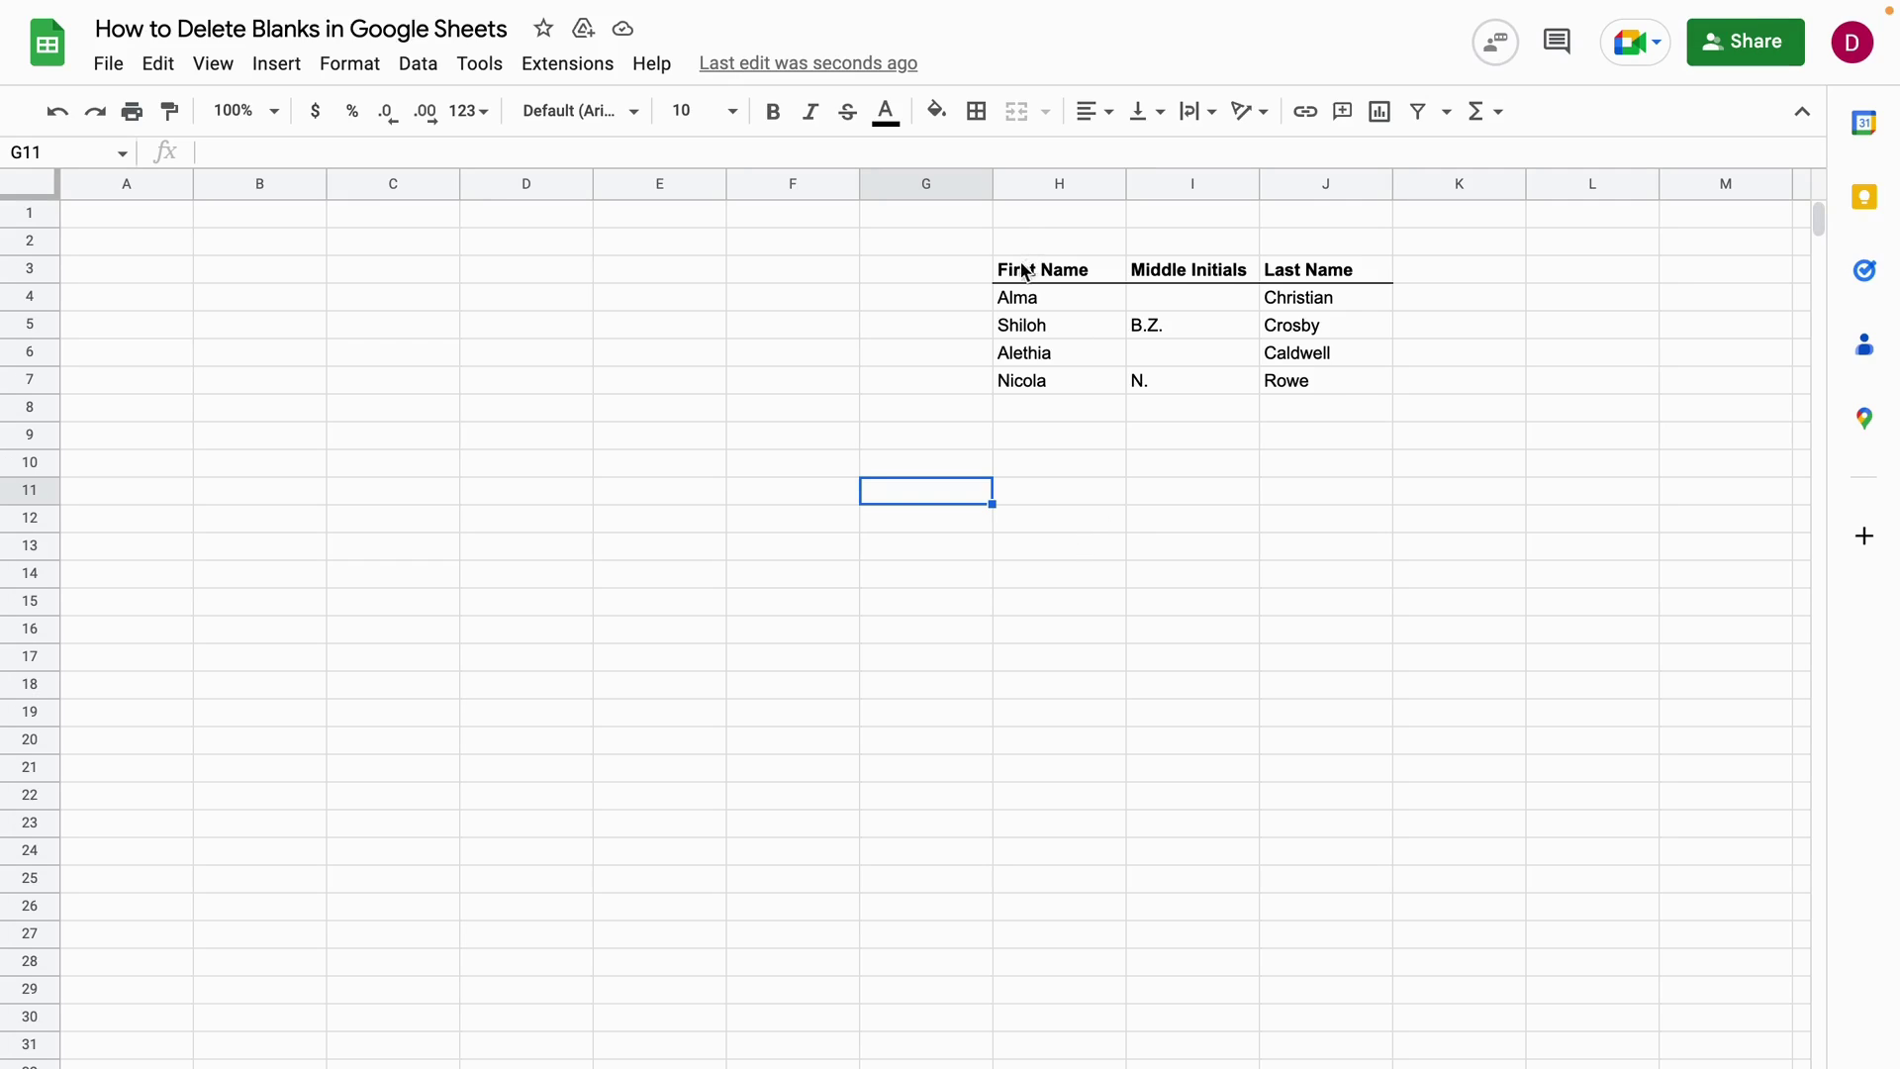
# Step: Add a filter to the names table H3:J7
pyautogui.moveTo(1034, 272); pyautogui.dragTo(1320, 399)
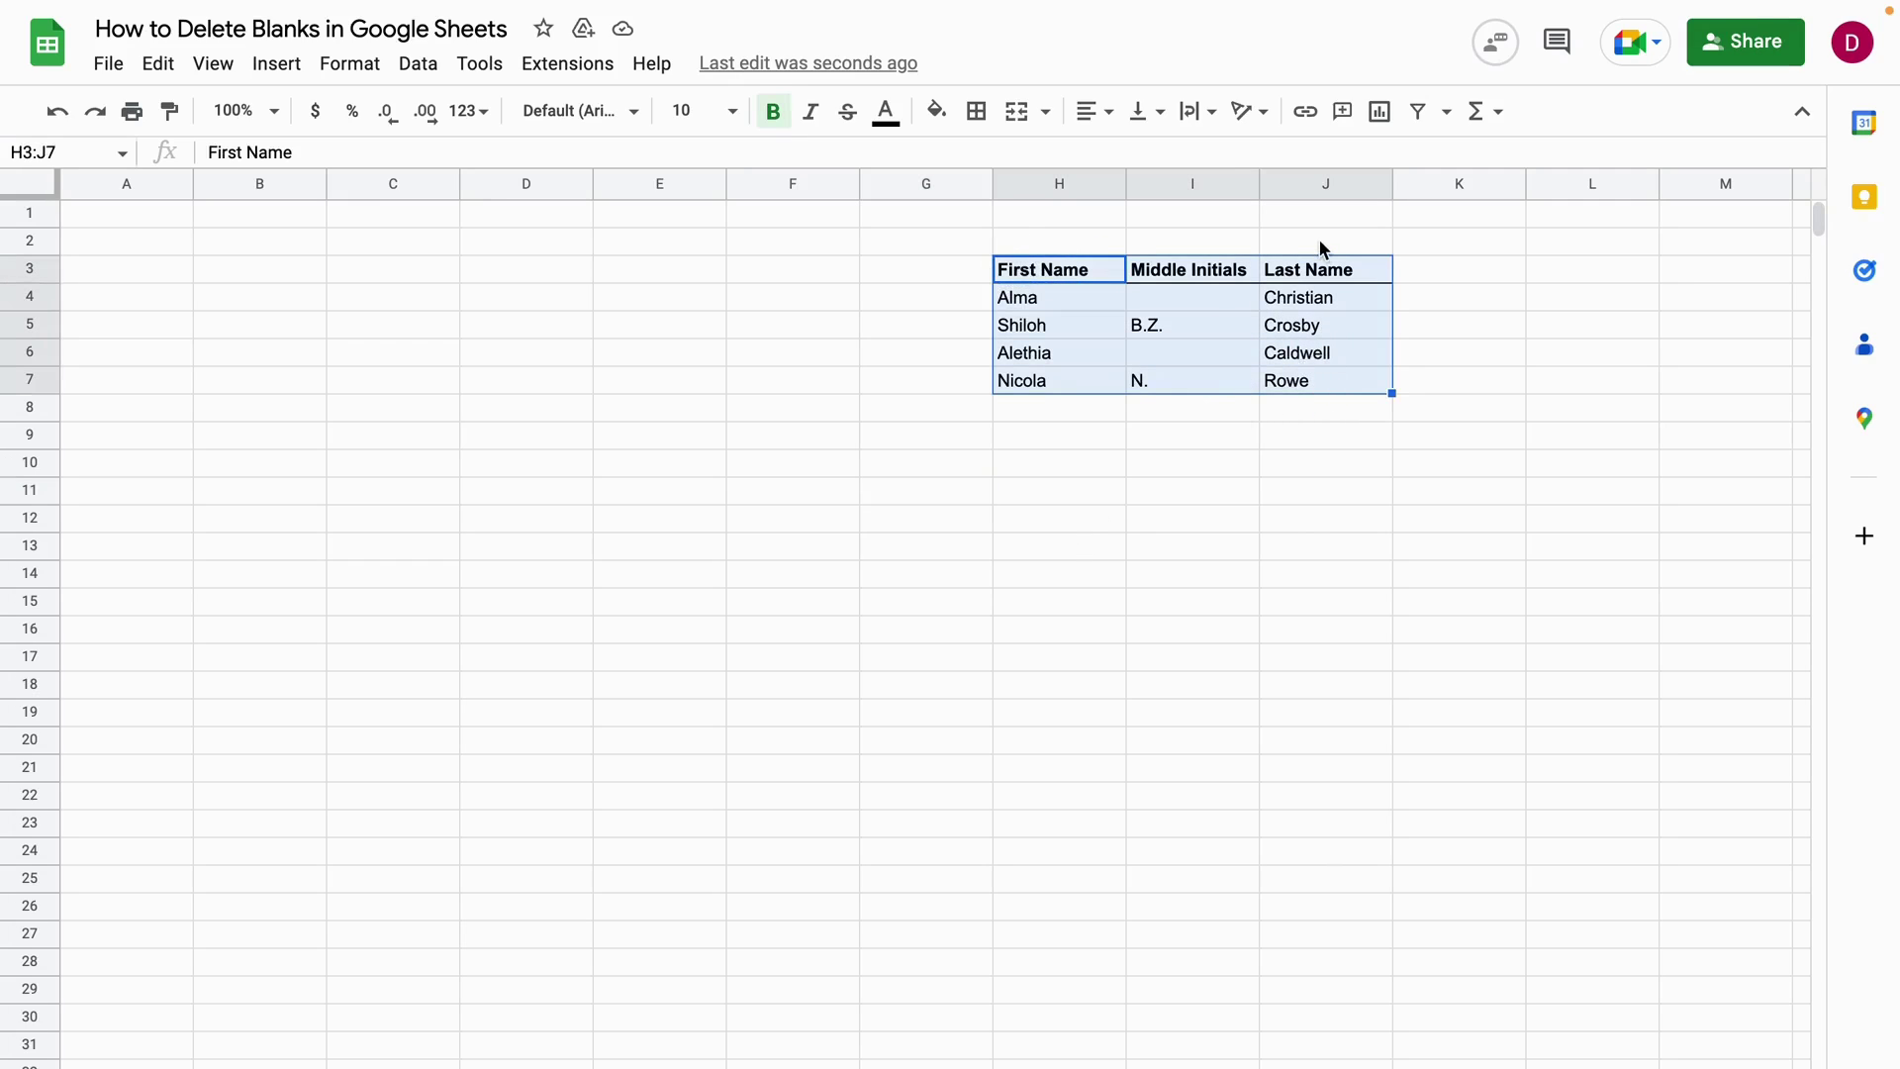
pyautogui.click(1420, 116)
pyautogui.click(1088, 475)
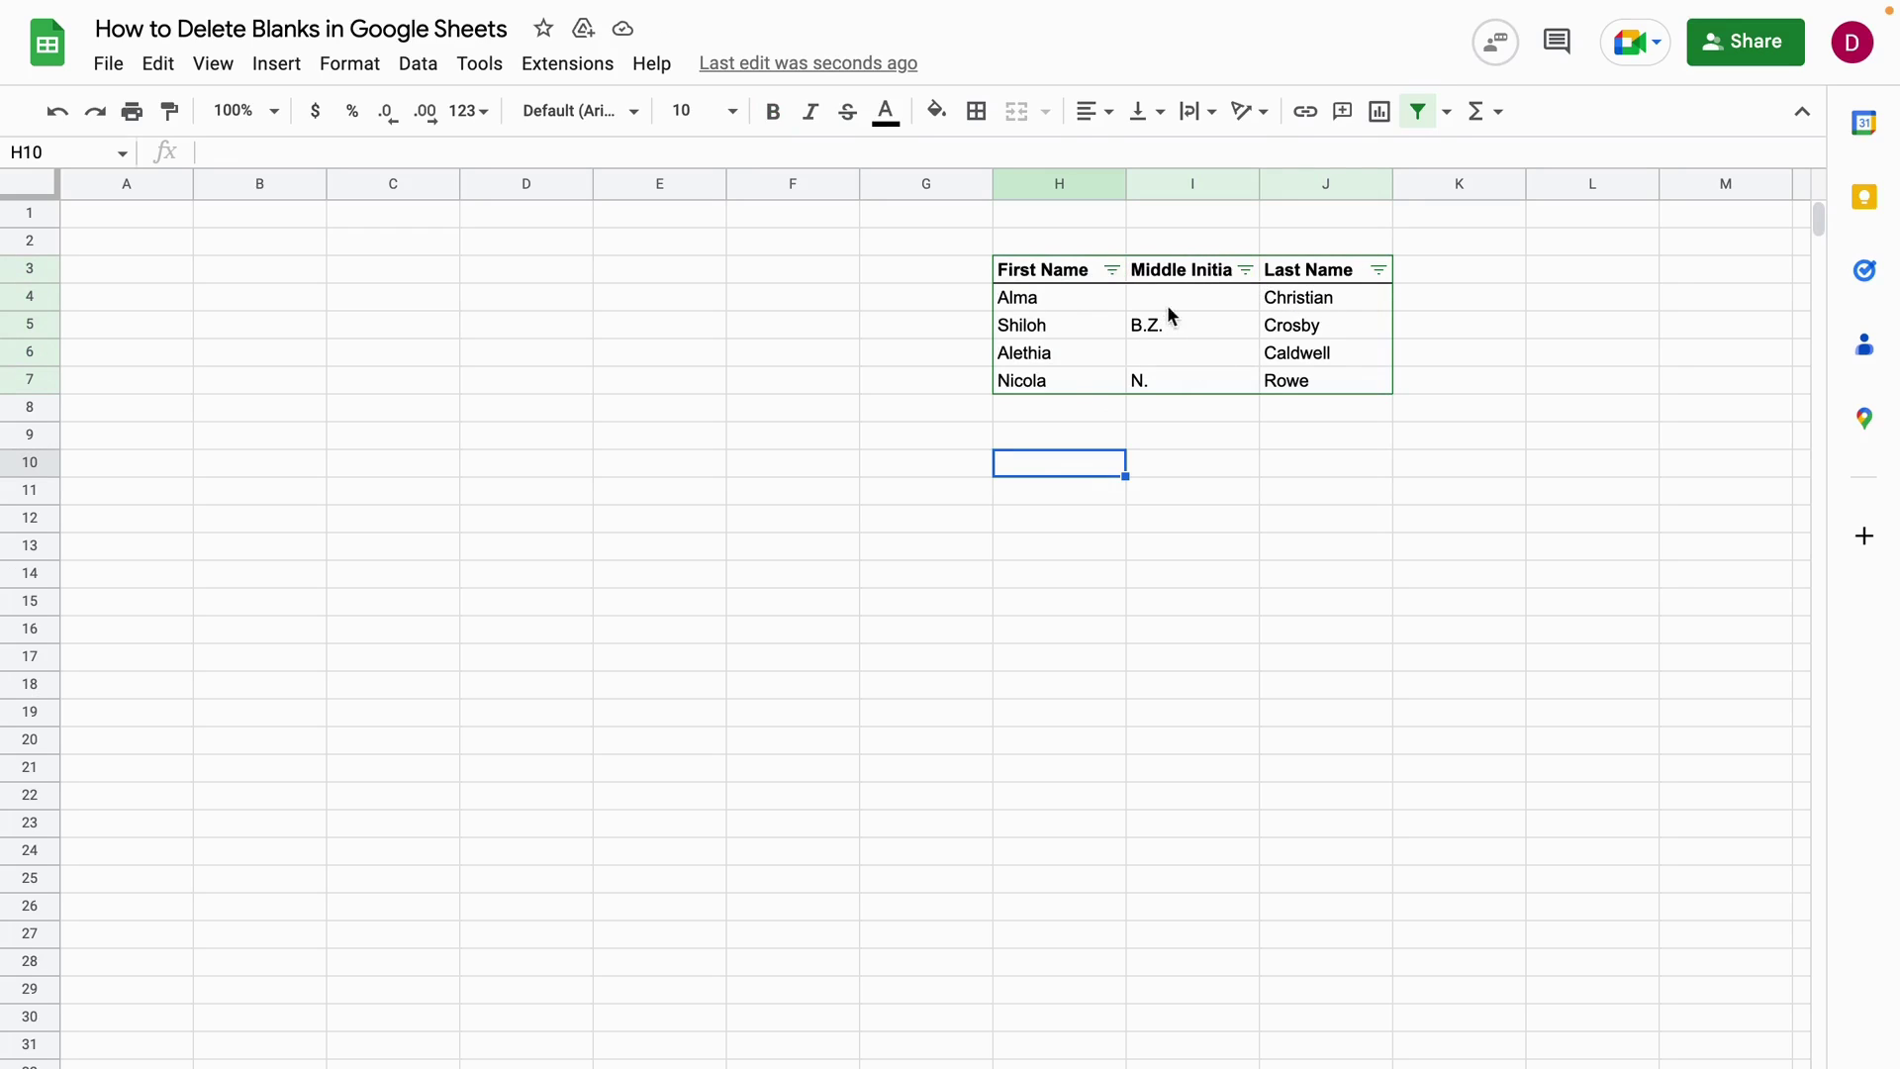
# Step: Sort the names table Z to A by Middle Initials and select the blank cells I6:I7
pyautogui.click(1243, 269)
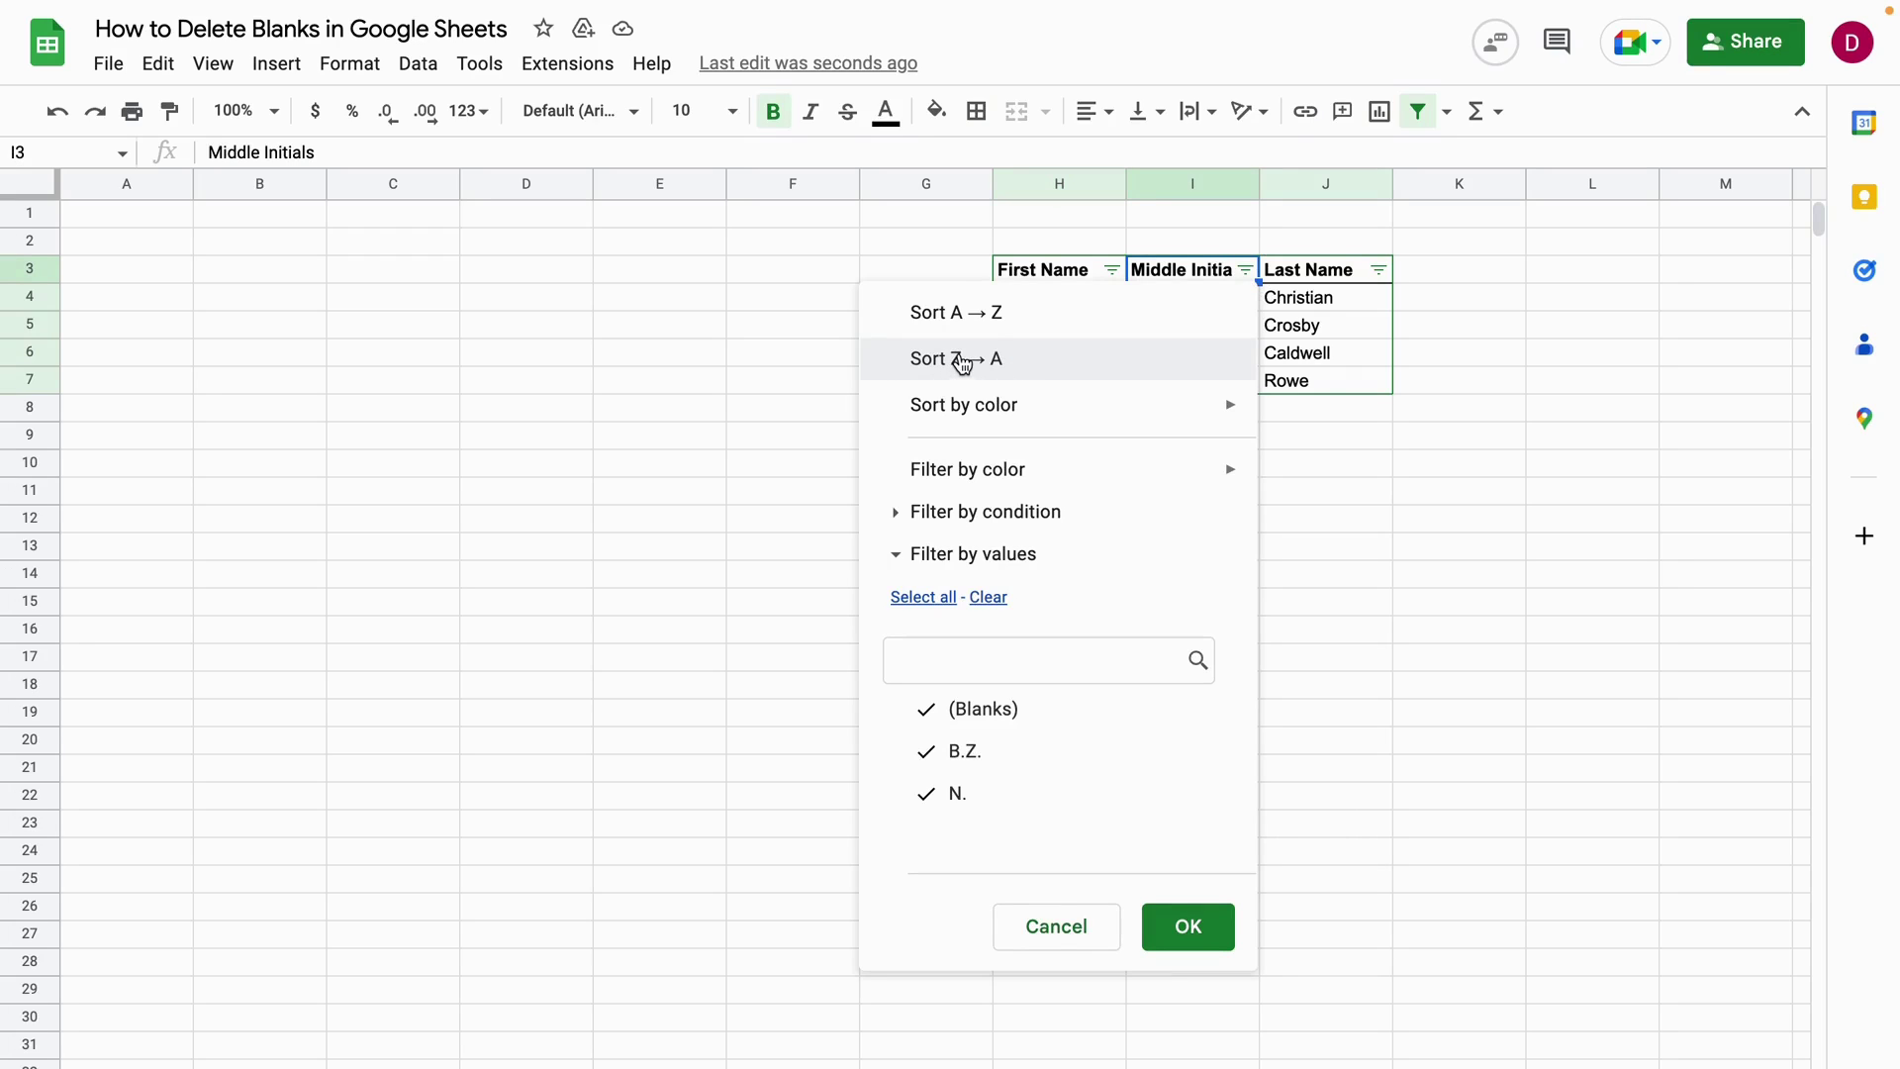
pyautogui.click(962, 360)
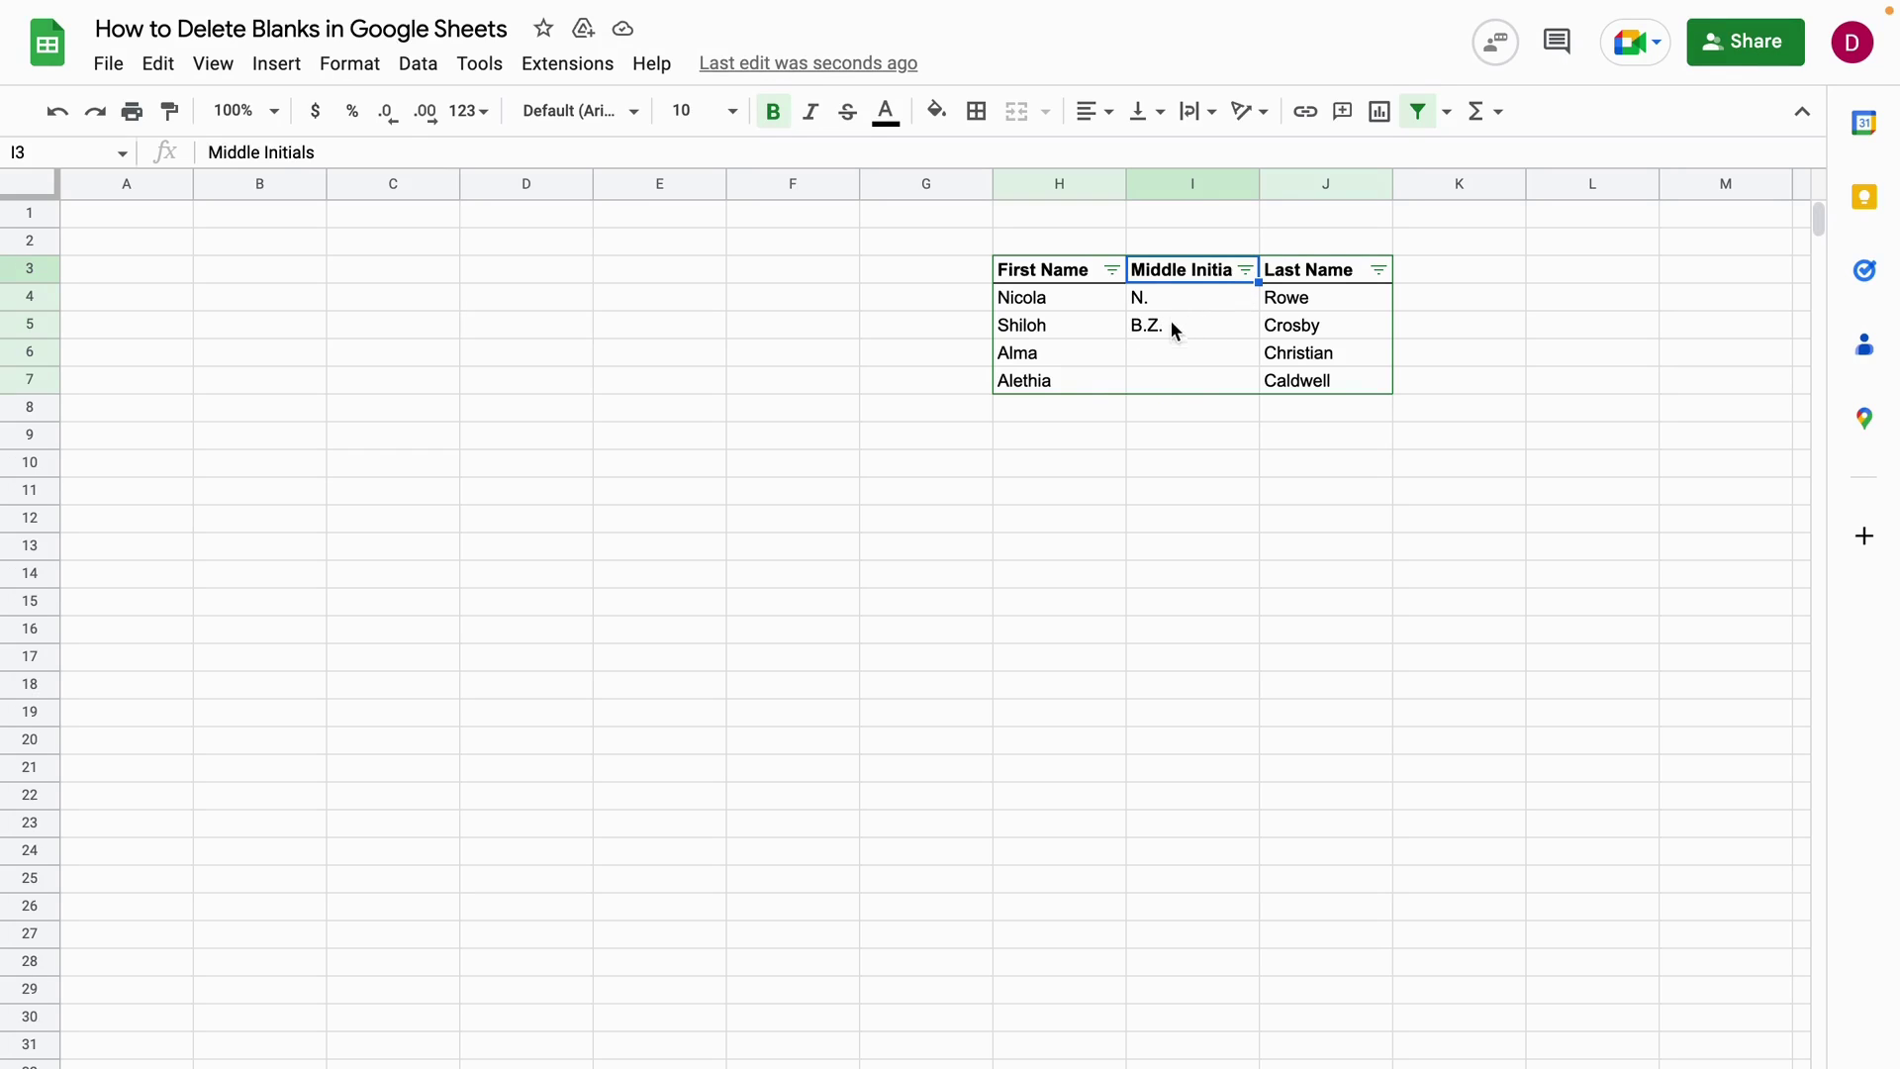
pyautogui.moveTo(1176, 353); pyautogui.dragTo(1184, 378)
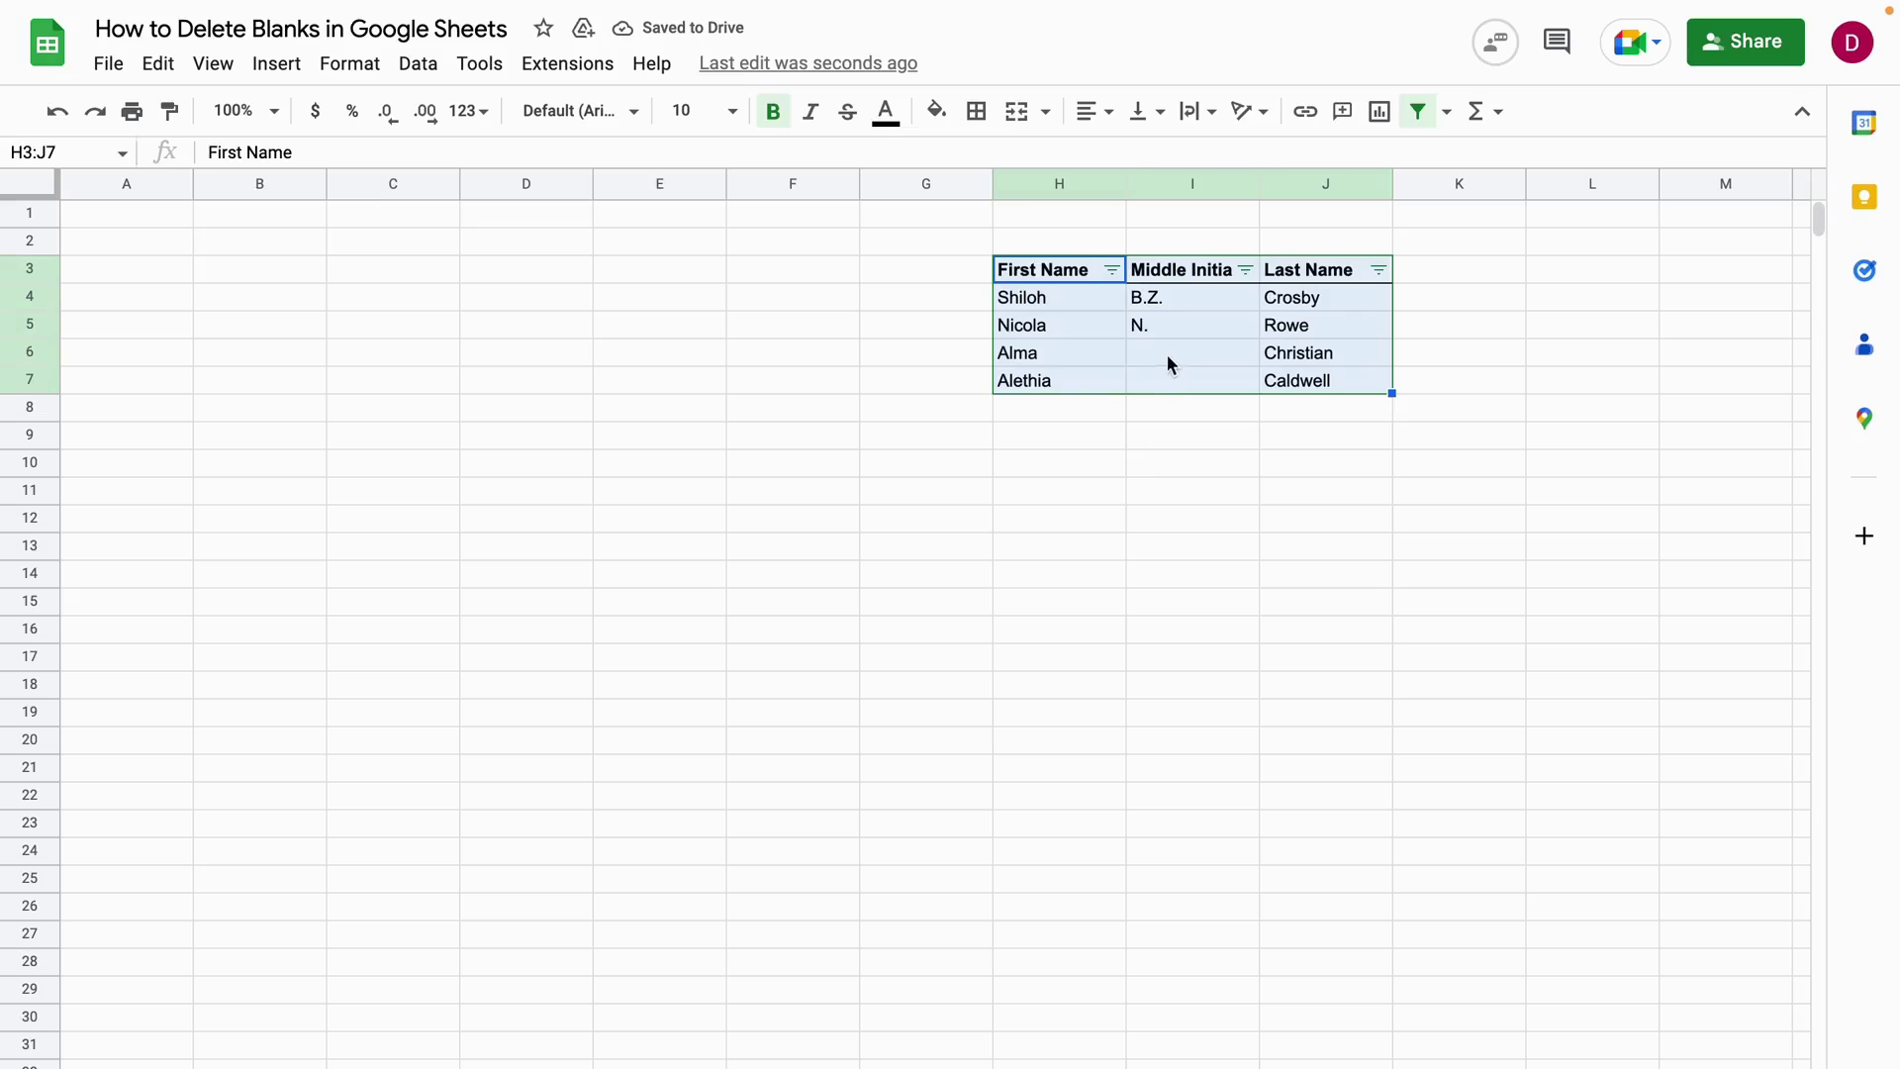
# Step: Undo the Z to A reordering of the names table
pyautogui.click(1168, 356)
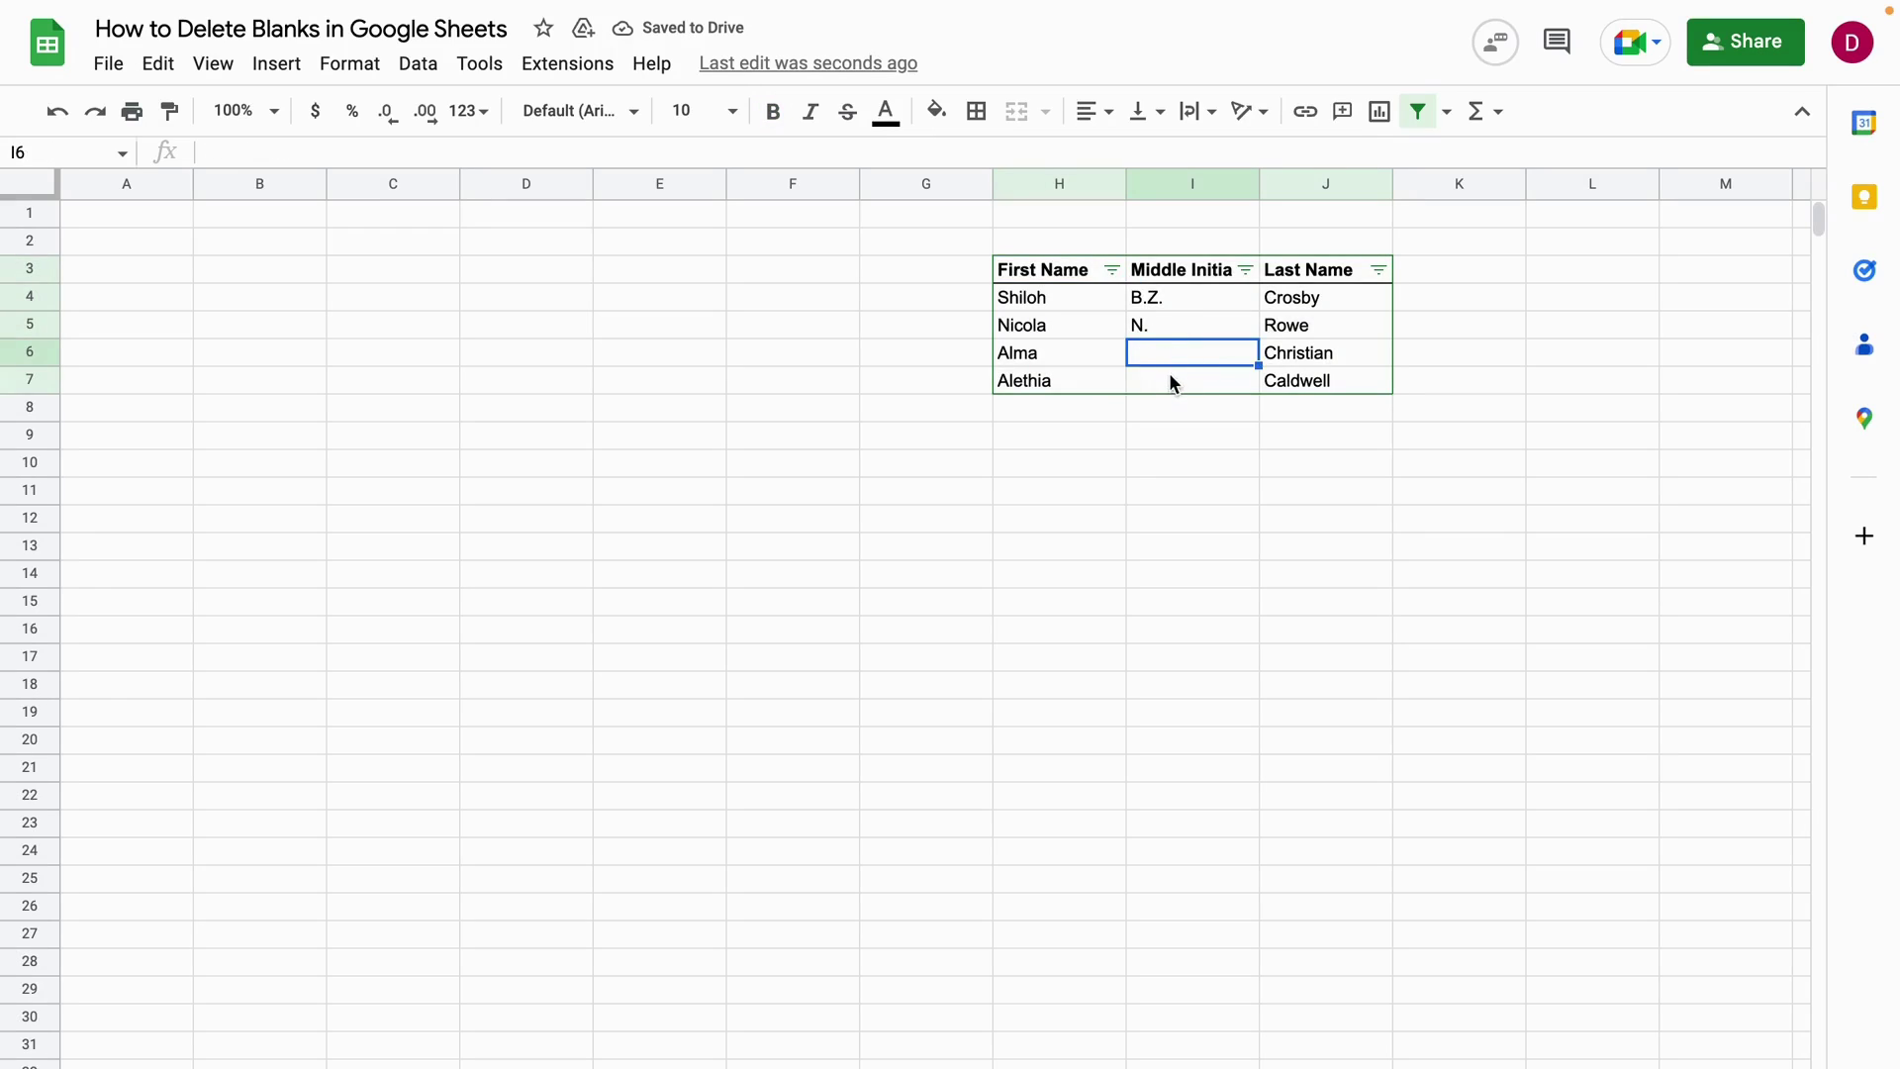
pyautogui.click(1170, 381)
pyautogui.click(1100, 515)
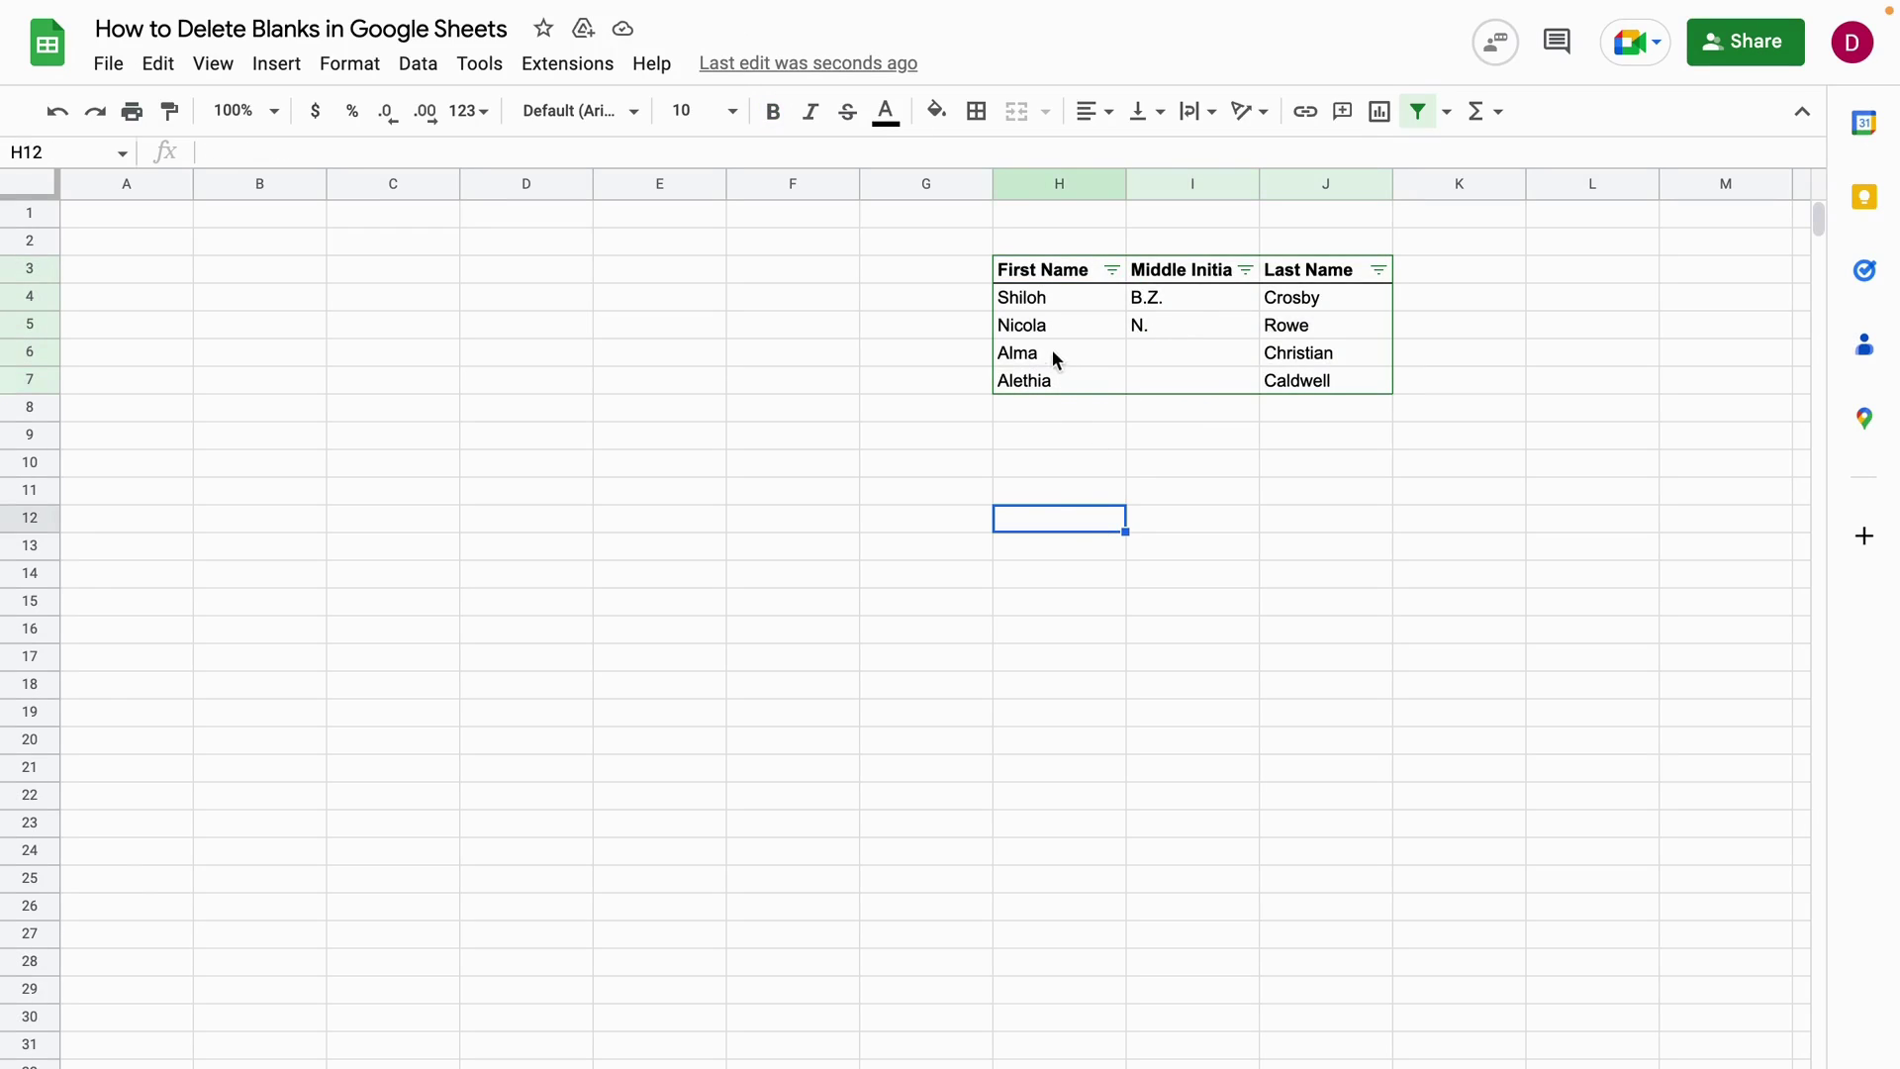
pyautogui.hotkey('ctrl', 'z')
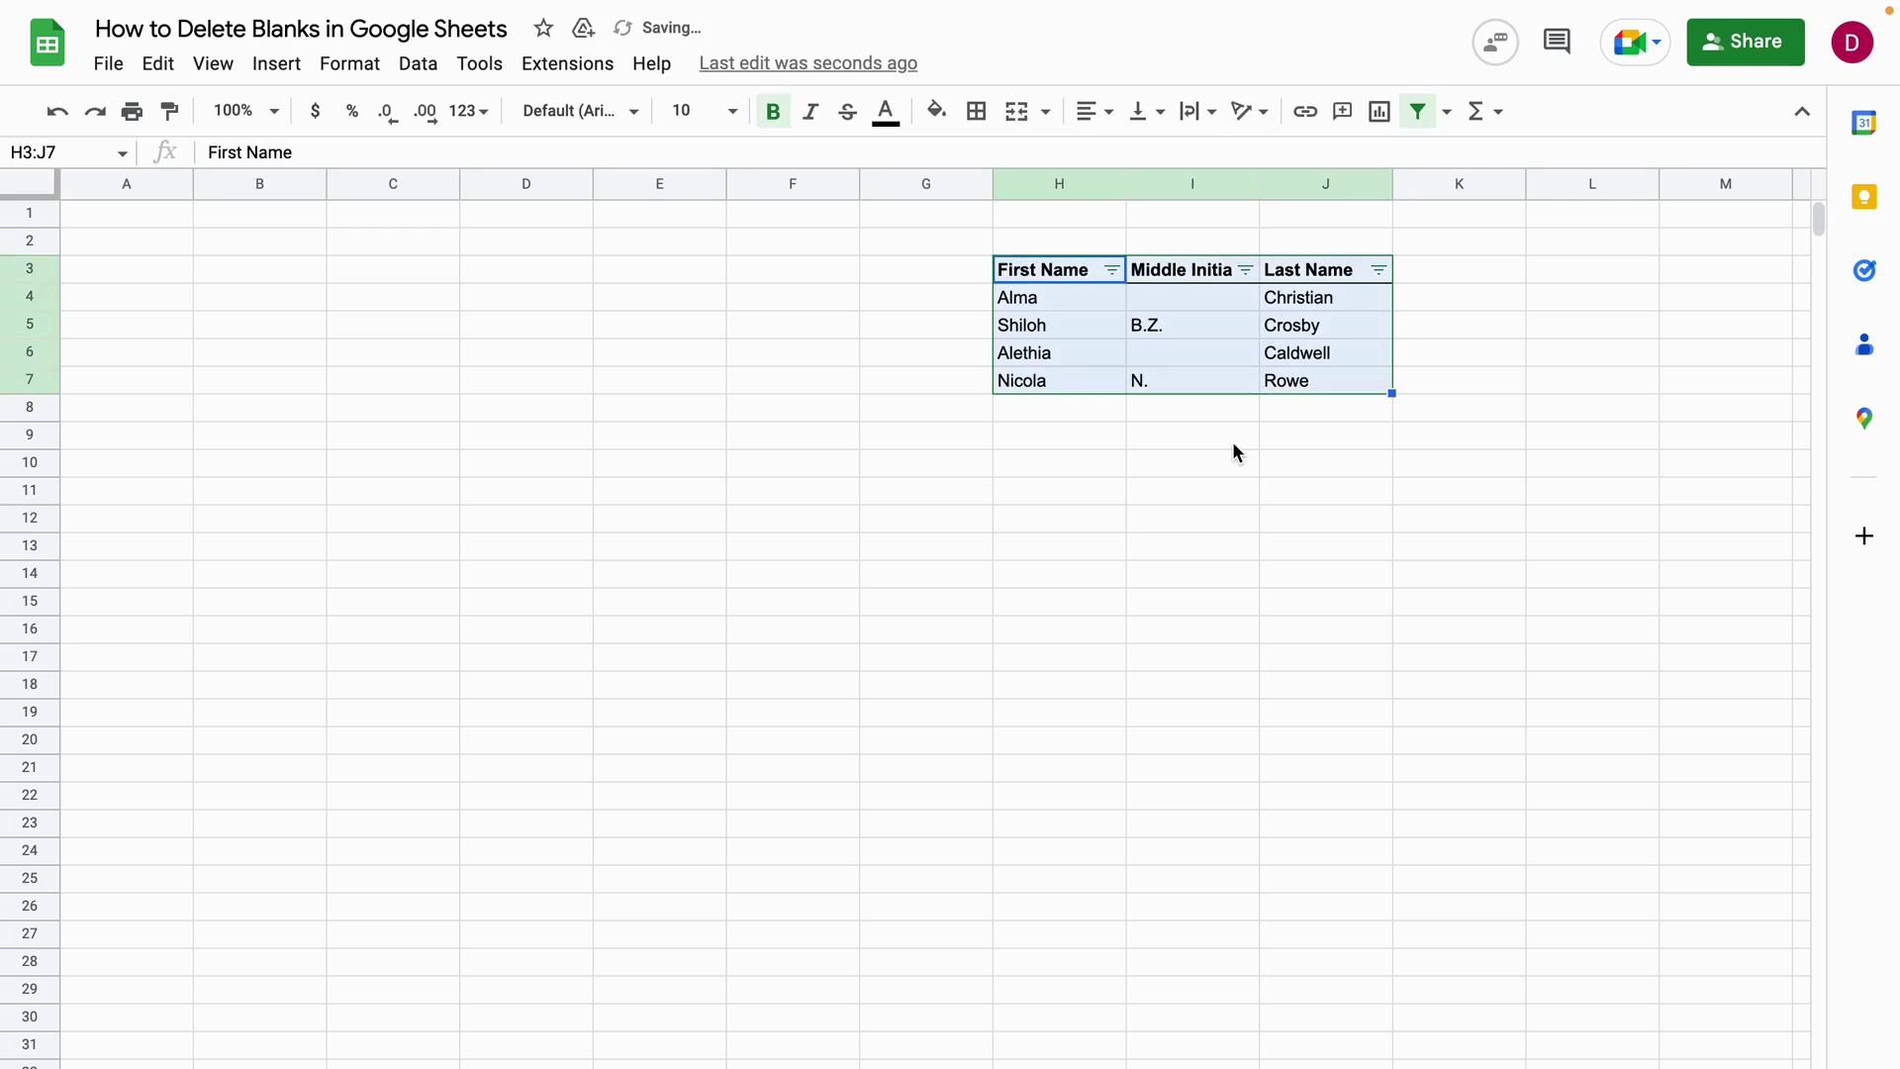
# Step: Clear the Alethia, Caldwell, Alma and Christian entries so rows 4 and 6 are empty
pyautogui.click(1091, 378)
pyautogui.click(1071, 353)
pyautogui.press('Delete')
pyautogui.click(1286, 328)
pyautogui.click(1296, 354)
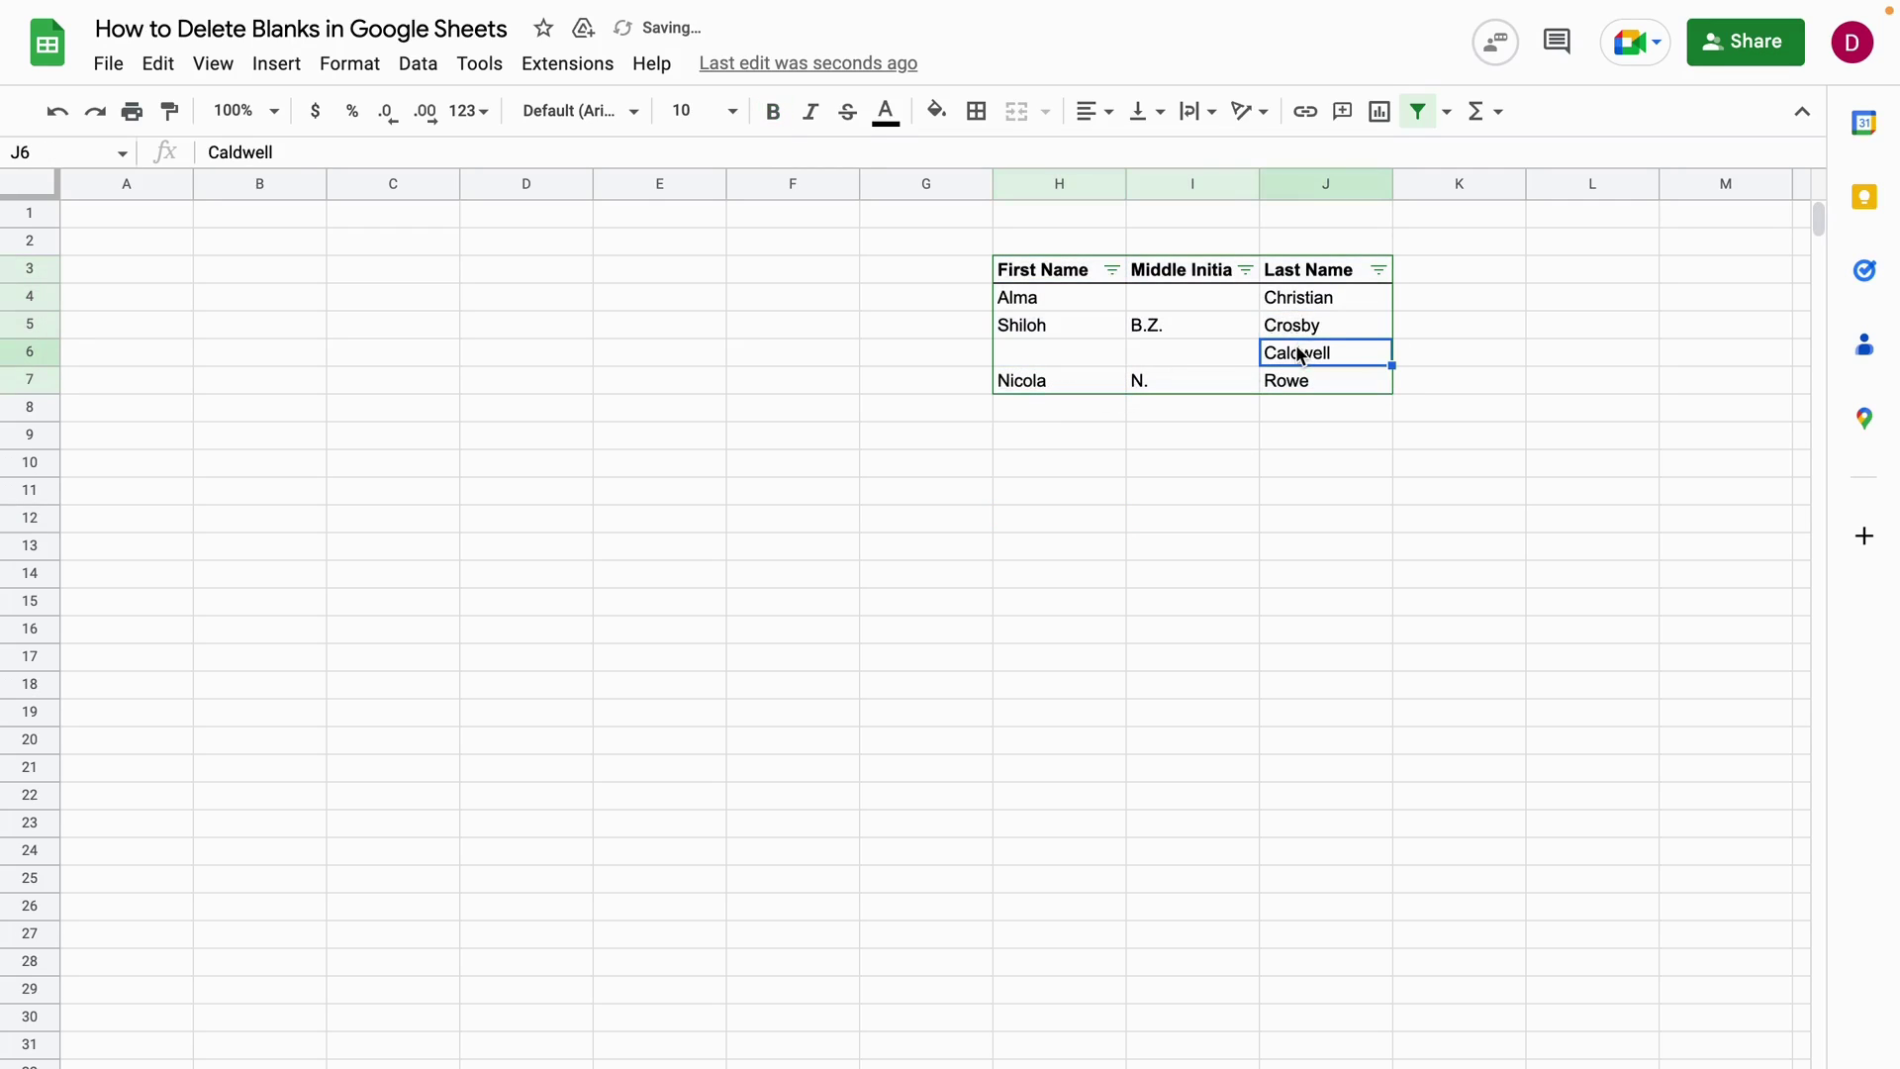
pyautogui.press('Delete')
pyautogui.click(1047, 294)
pyautogui.press('Delete')
pyautogui.click(1314, 285)
pyautogui.press('Delete')
pyautogui.click(940, 517)
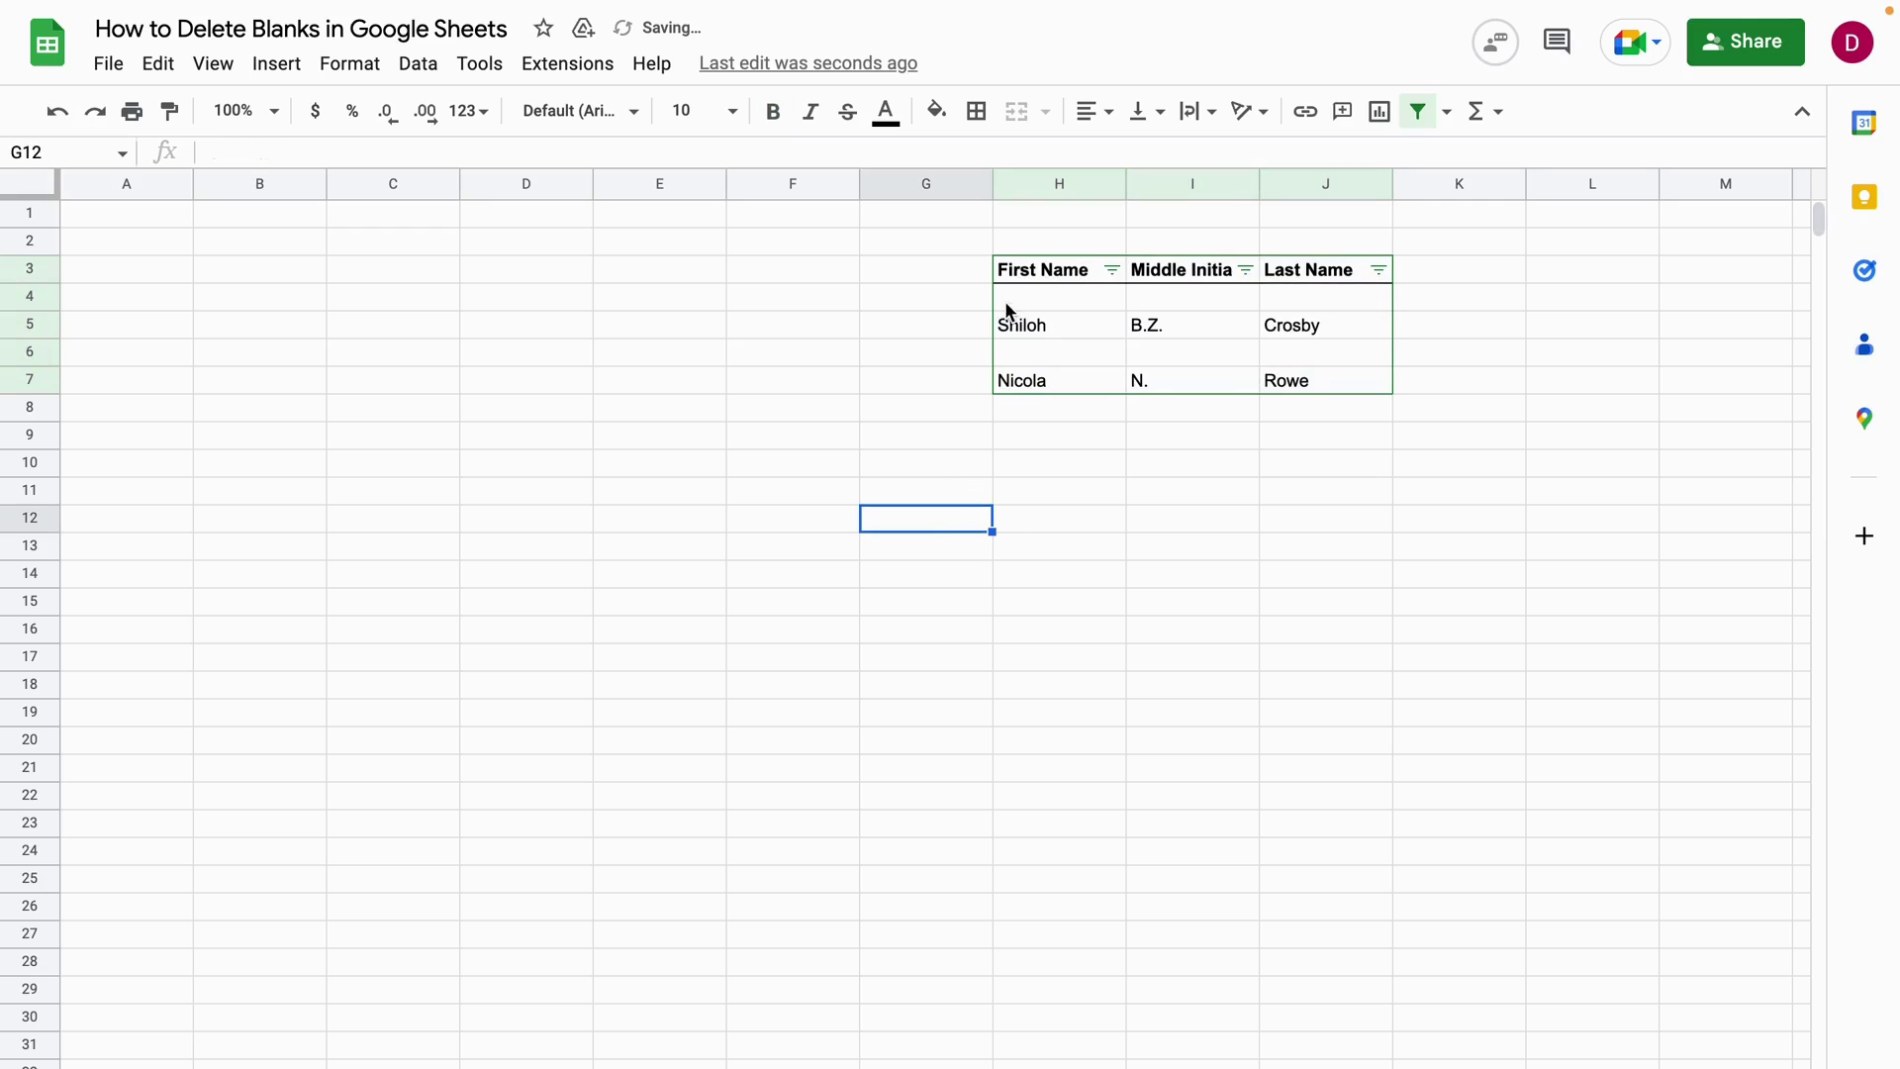
pyautogui.moveTo(1039, 269); pyautogui.dragTo(1343, 379)
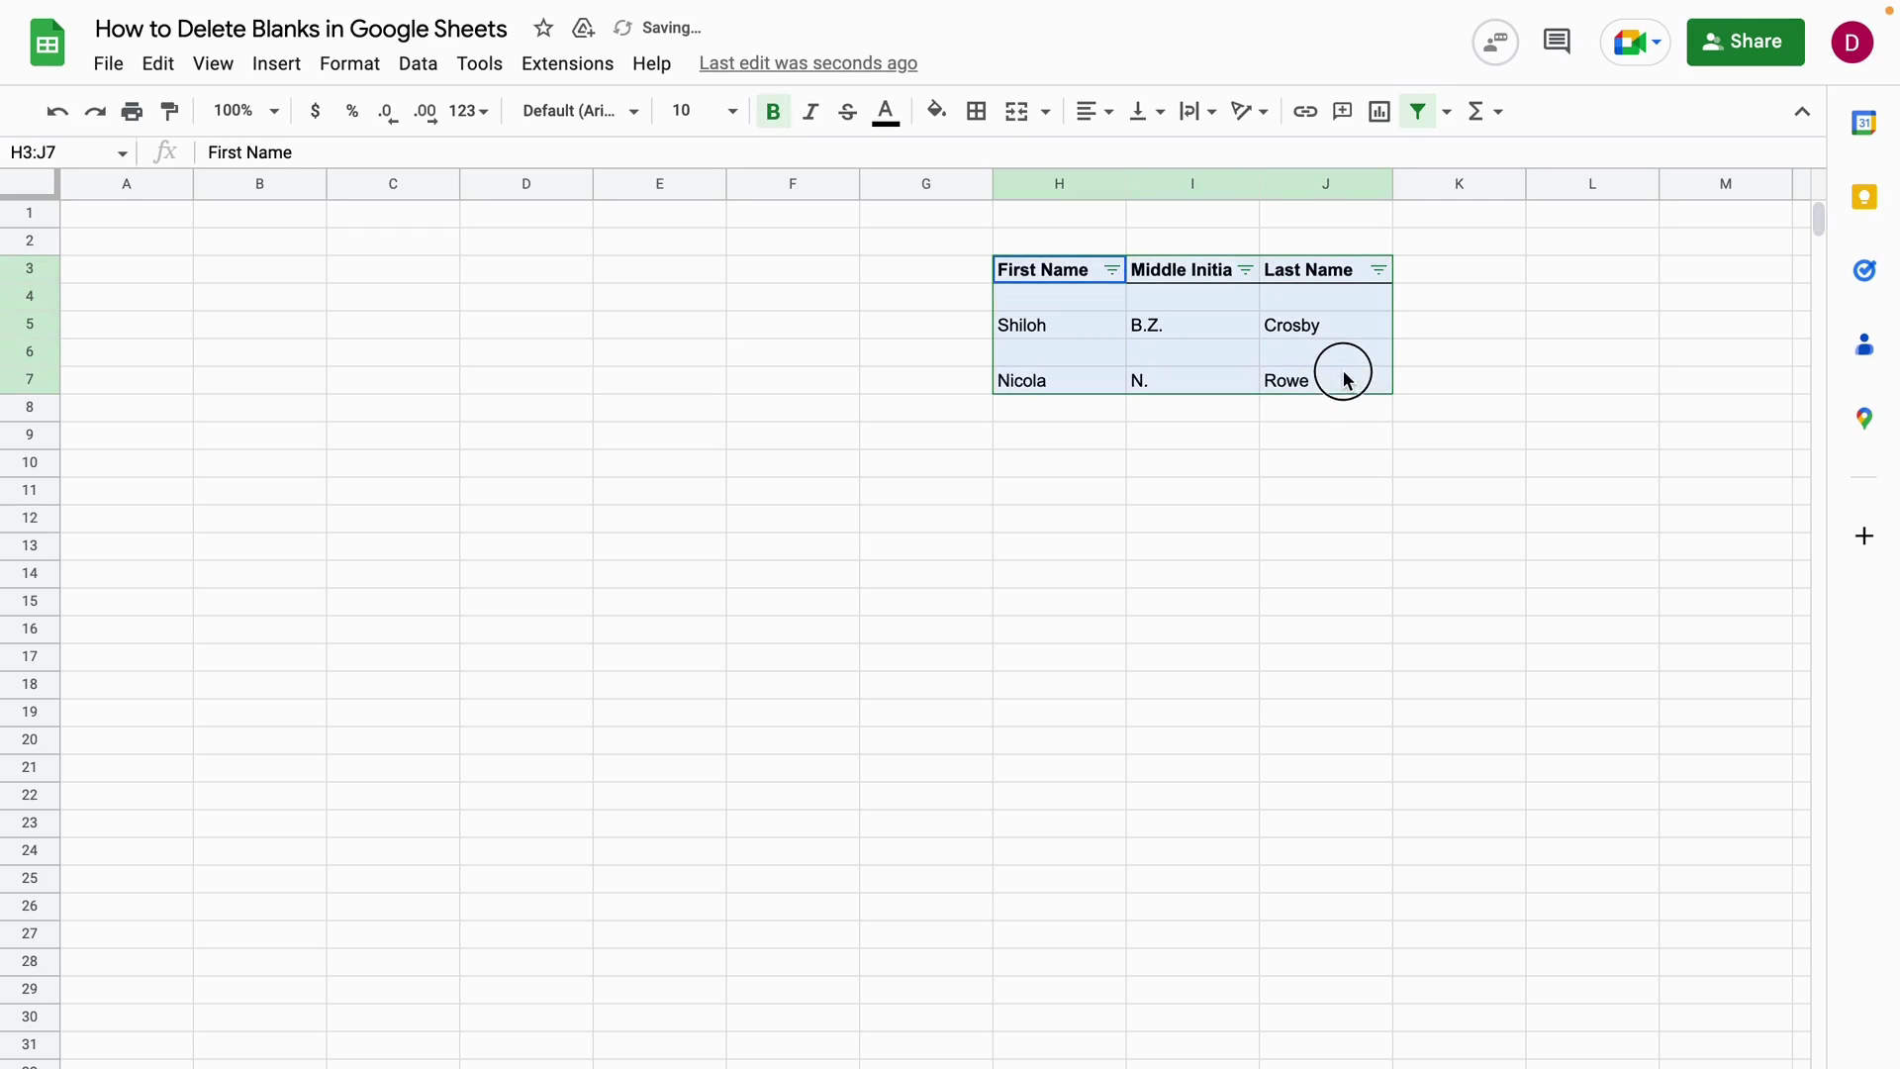
# Step: Sort H3:J7 by First Name, Z to A, treating row 3 as a header row
pyautogui.click(427, 67)
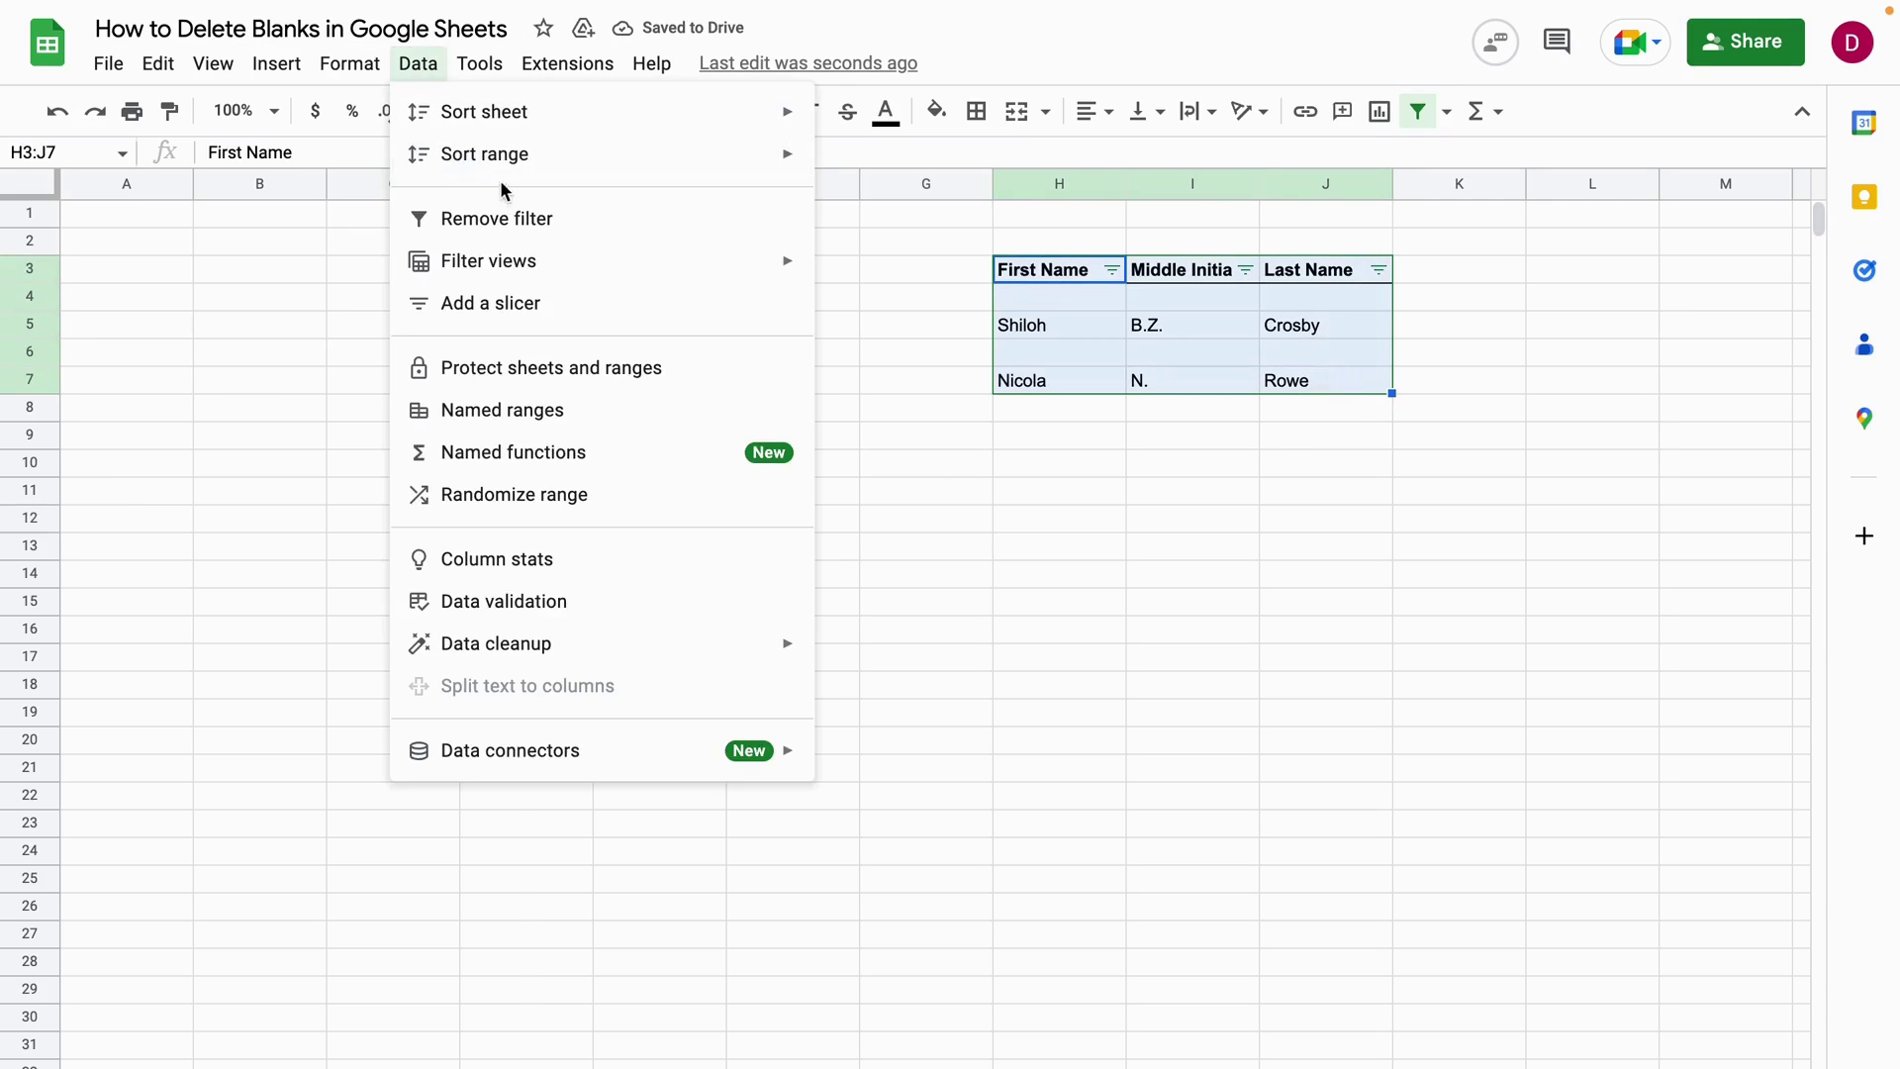
pyautogui.moveTo(715, 163)
pyautogui.click(956, 269)
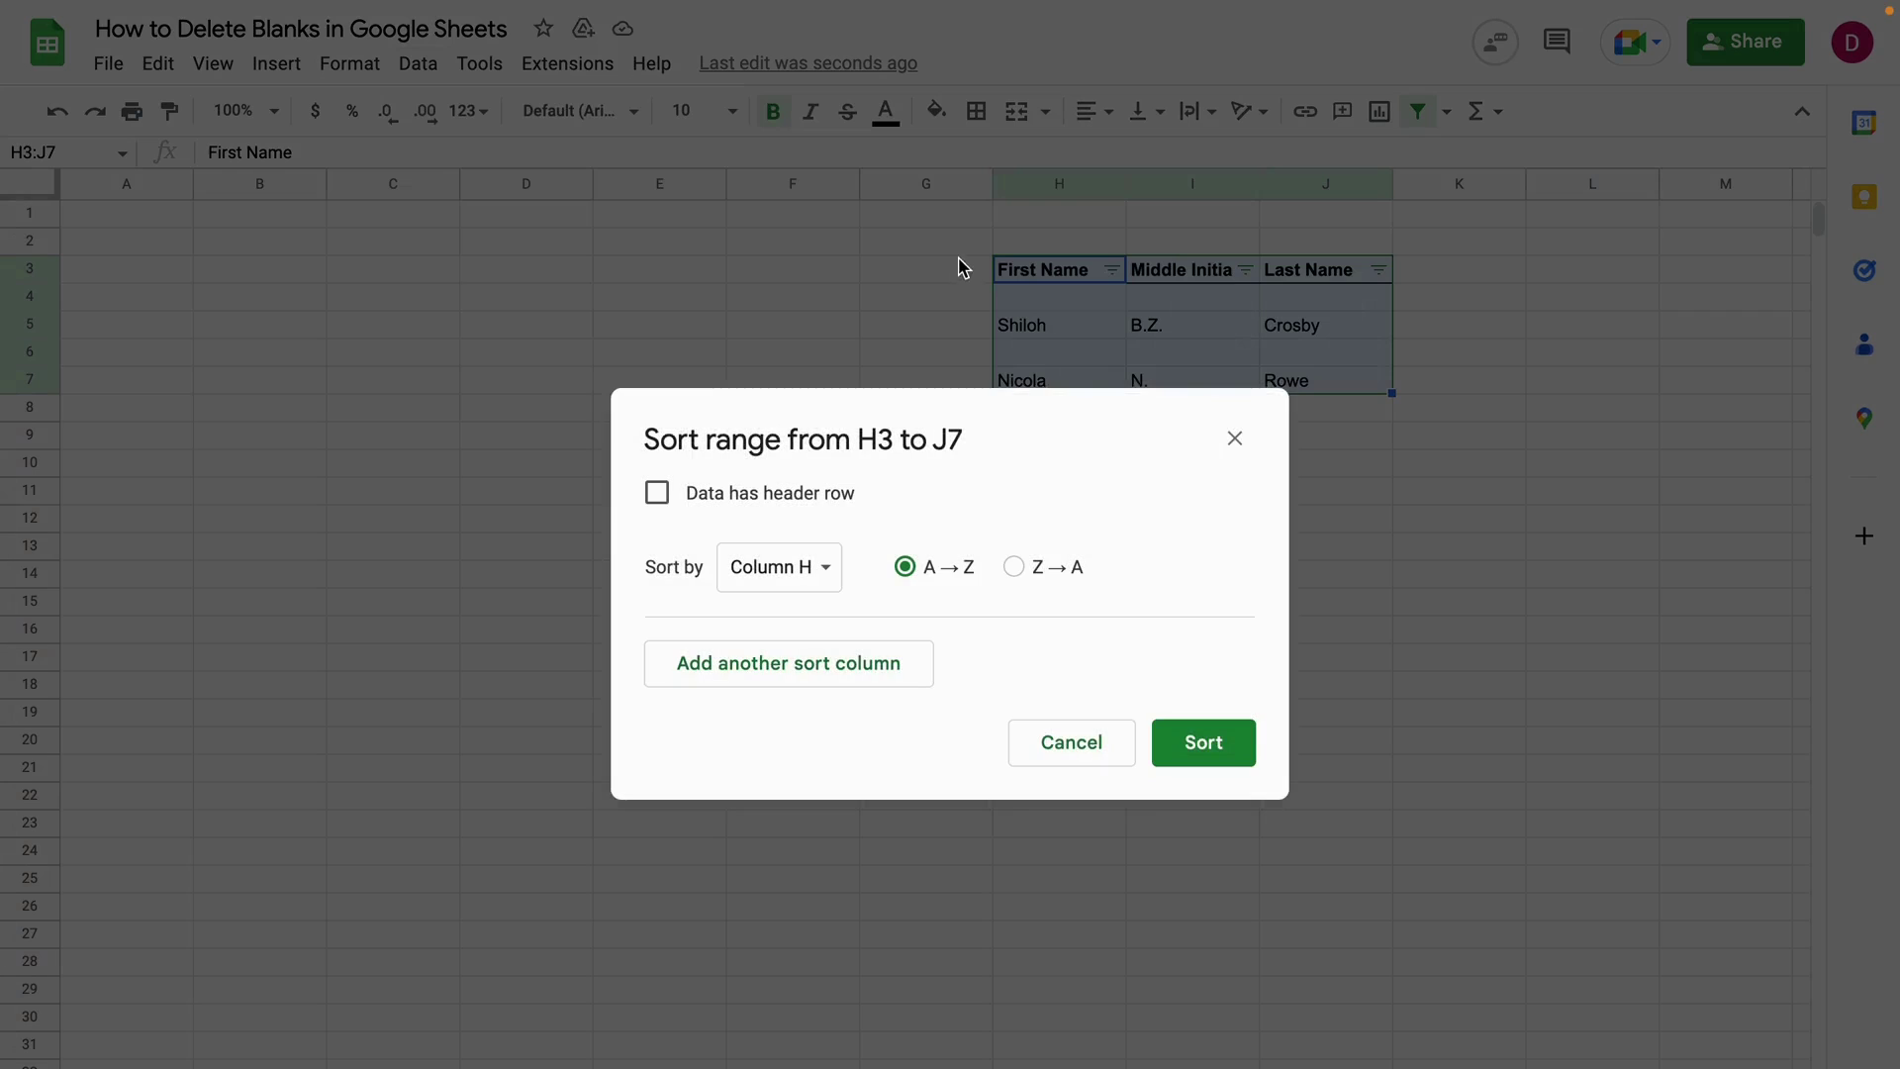
pyautogui.click(657, 495)
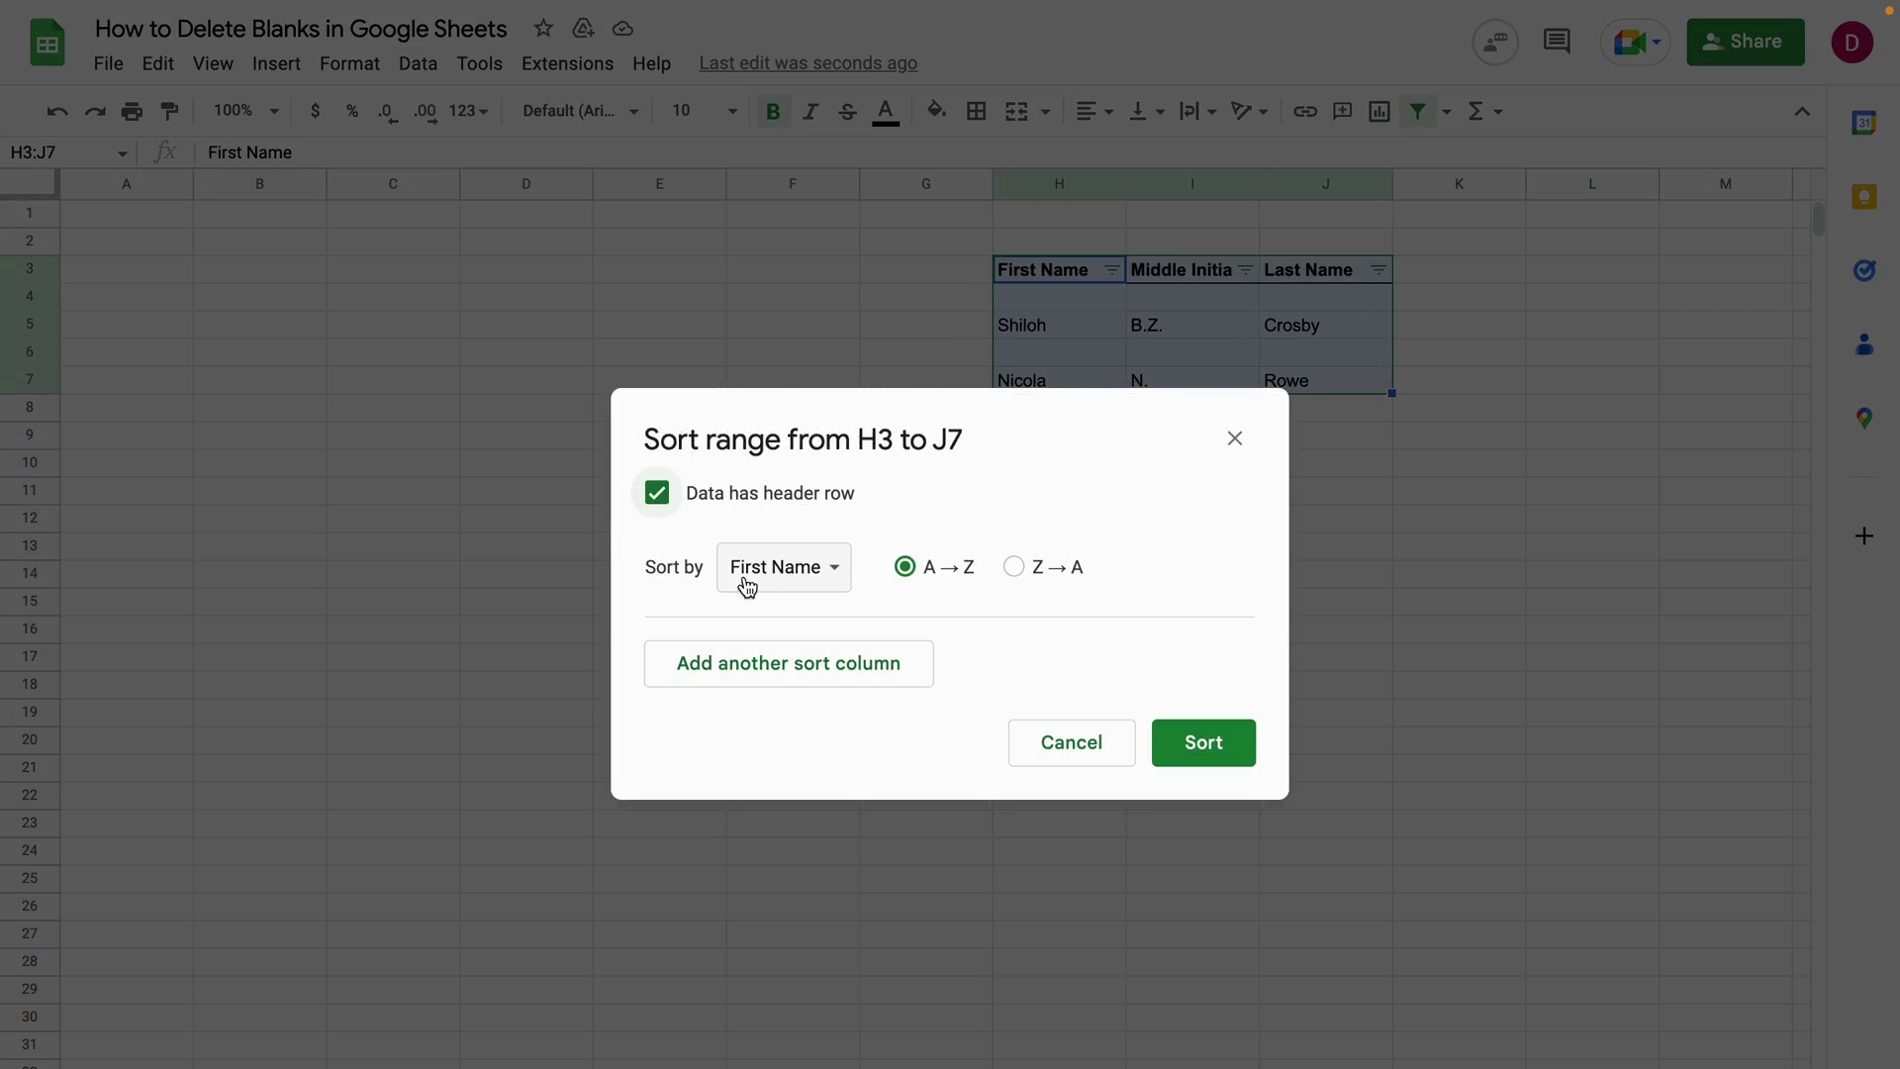
pyautogui.click(1004, 570)
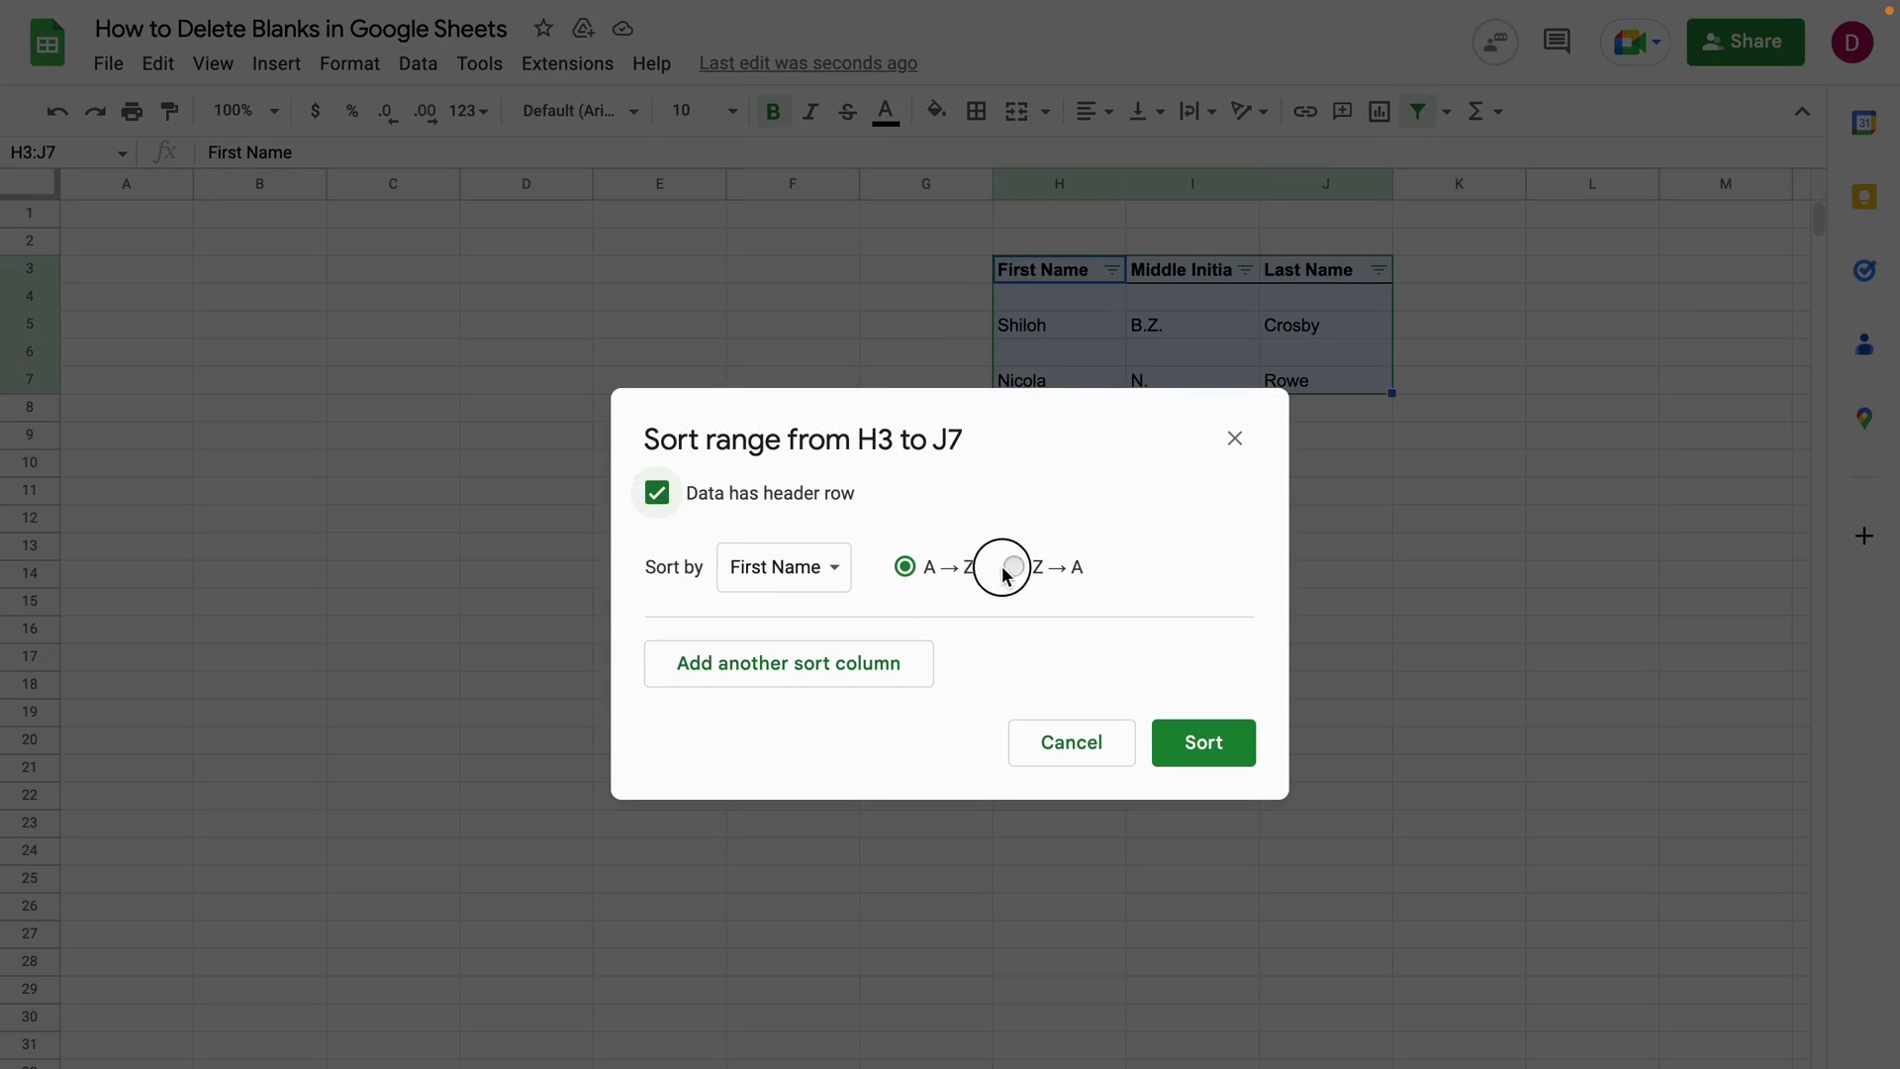
pyautogui.click(1204, 744)
pyautogui.click(1334, 414)
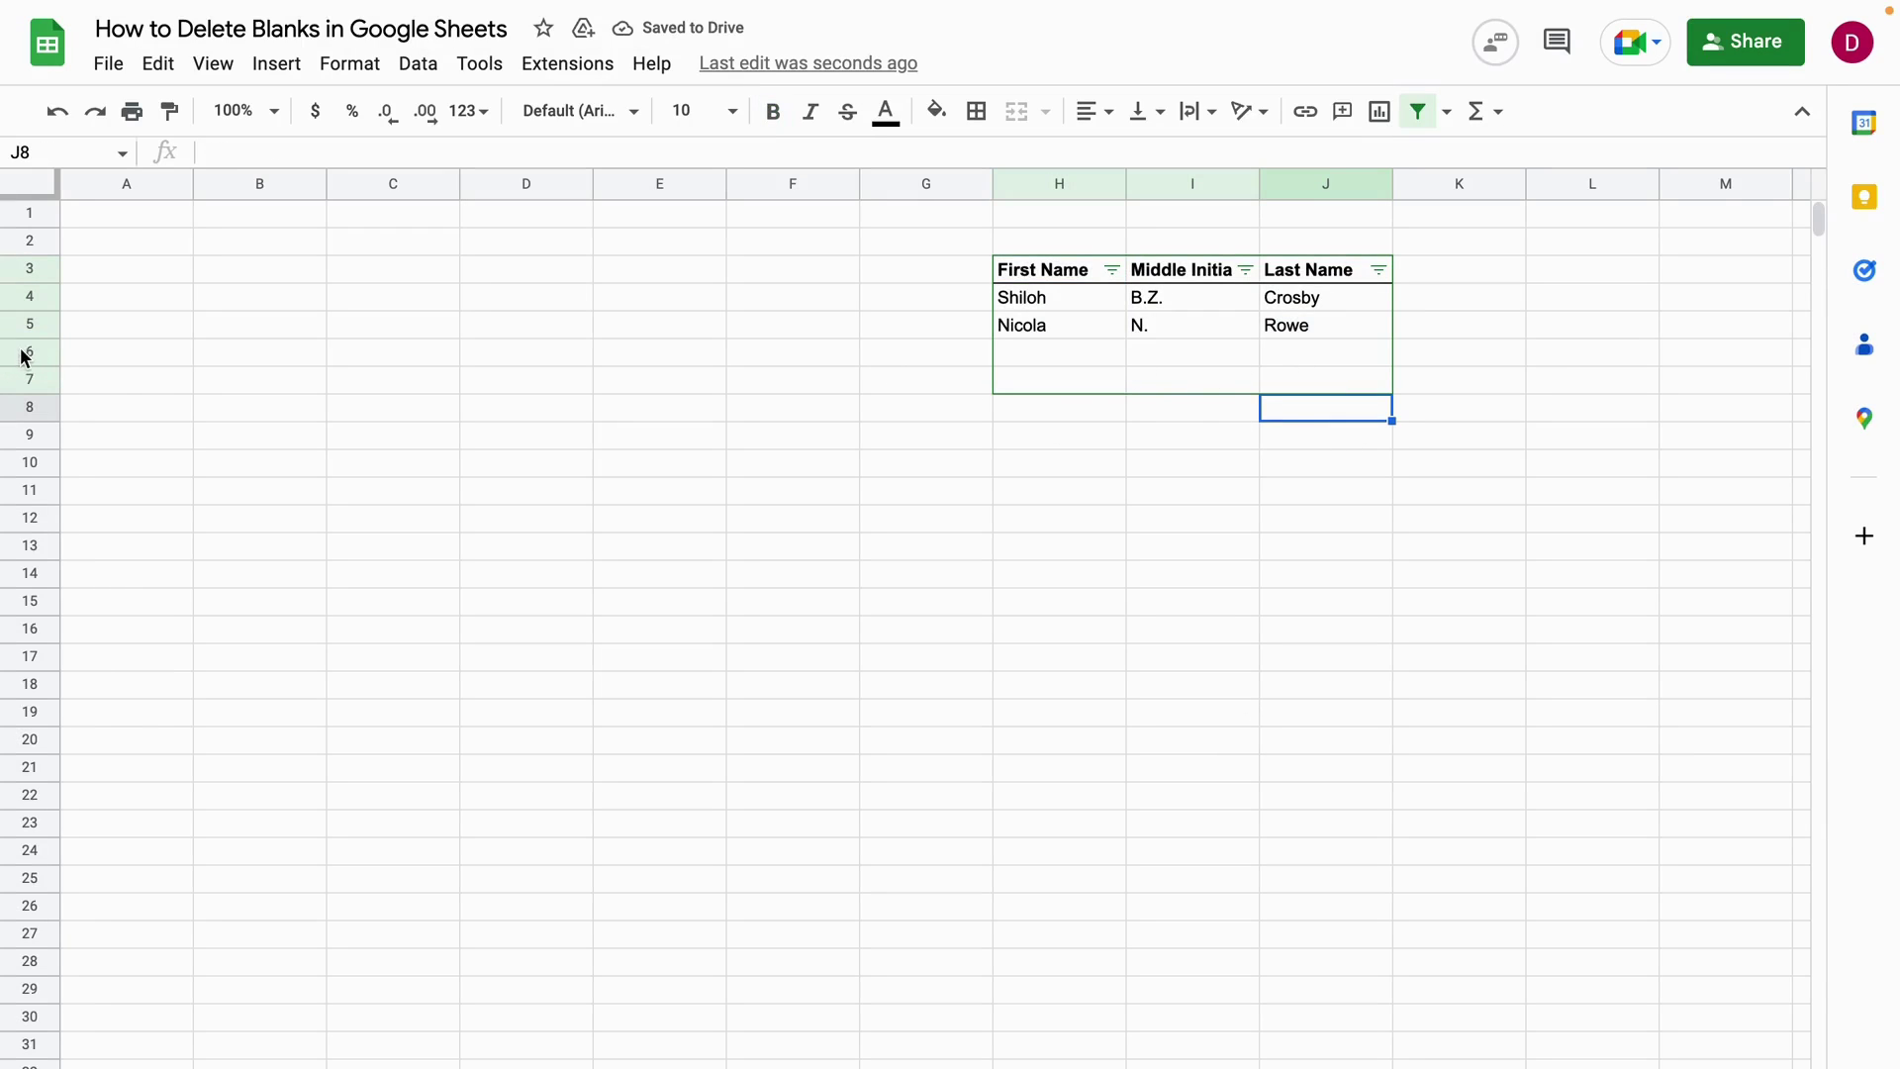
# Step: Delete the empty rows 6 and 7 below the Shiloh and Nicola entries
pyautogui.moveTo(1047, 355); pyautogui.dragTo(1411, 377)
pyautogui.click(262, 351)
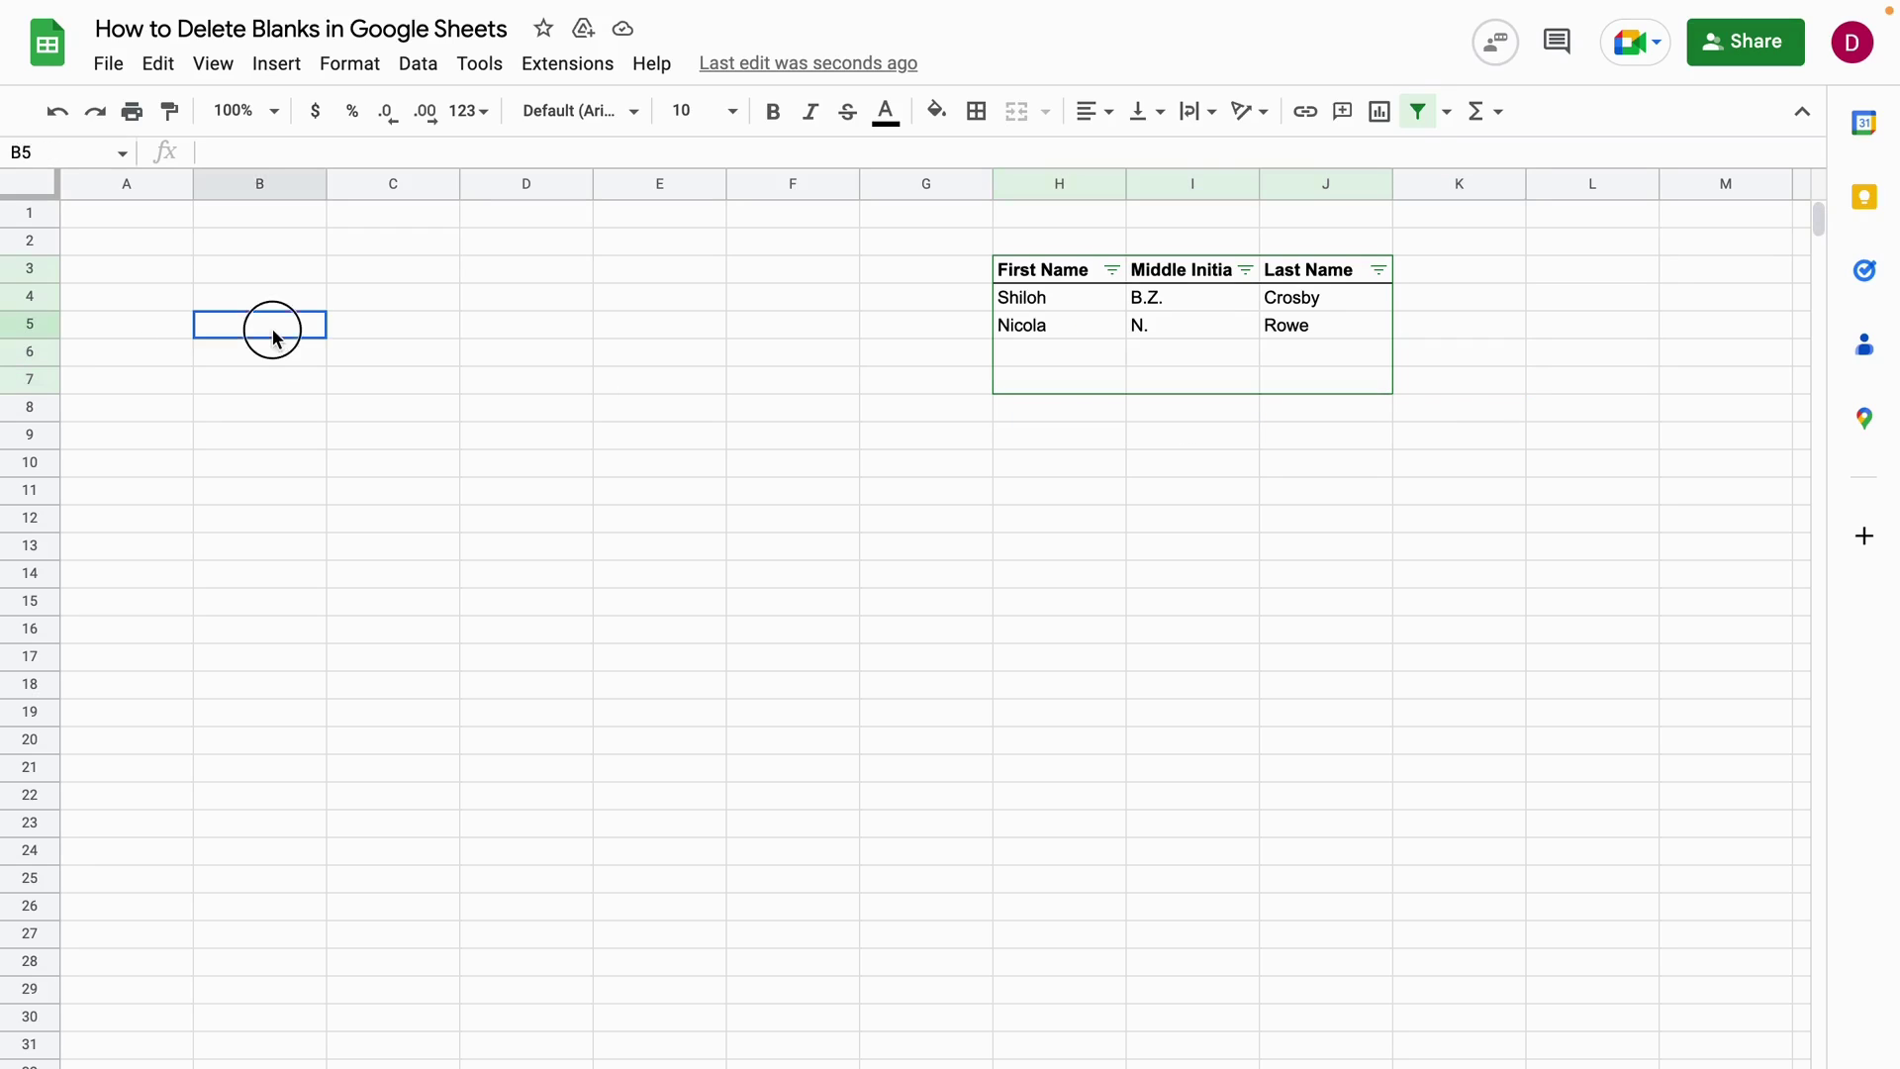
pyautogui.moveTo(30, 354); pyautogui.dragTo(51, 388)
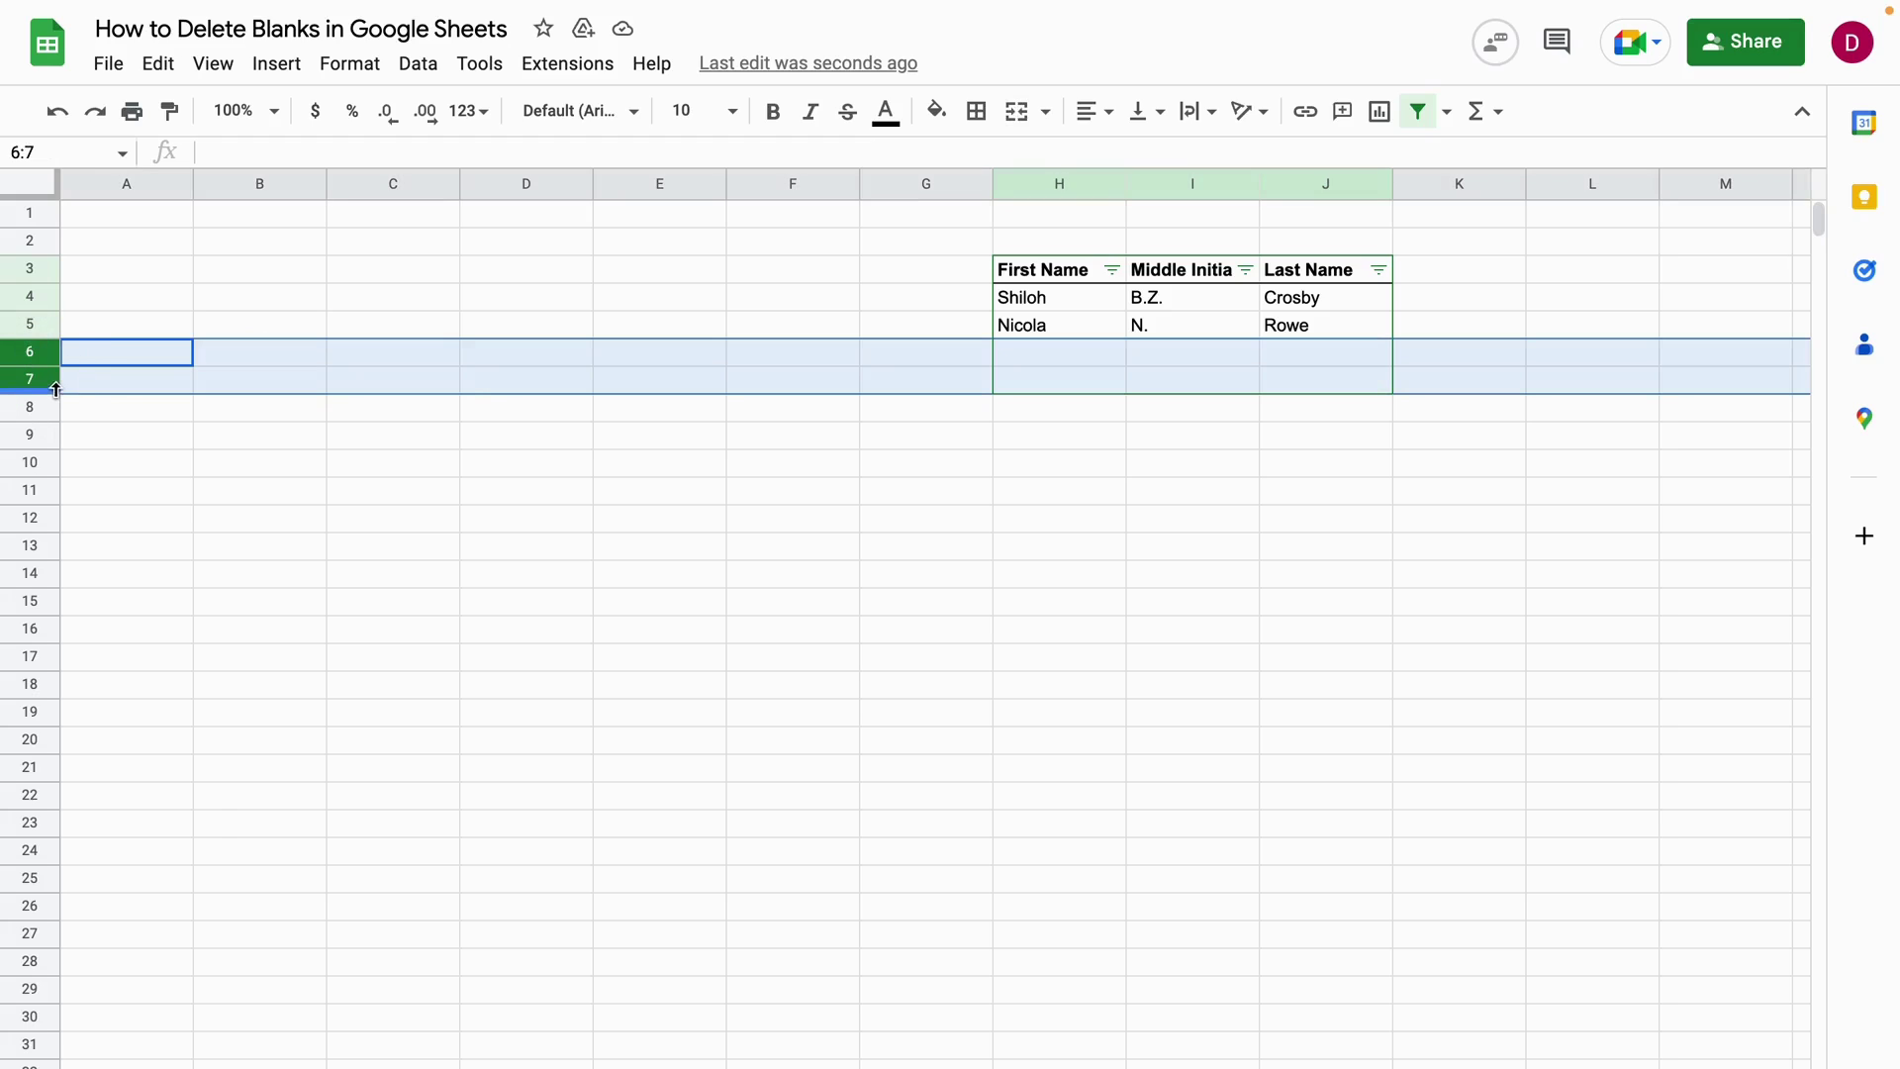
pyautogui.rightClick(51, 391)
pyautogui.click(236, 696)
pyautogui.click(659, 547)
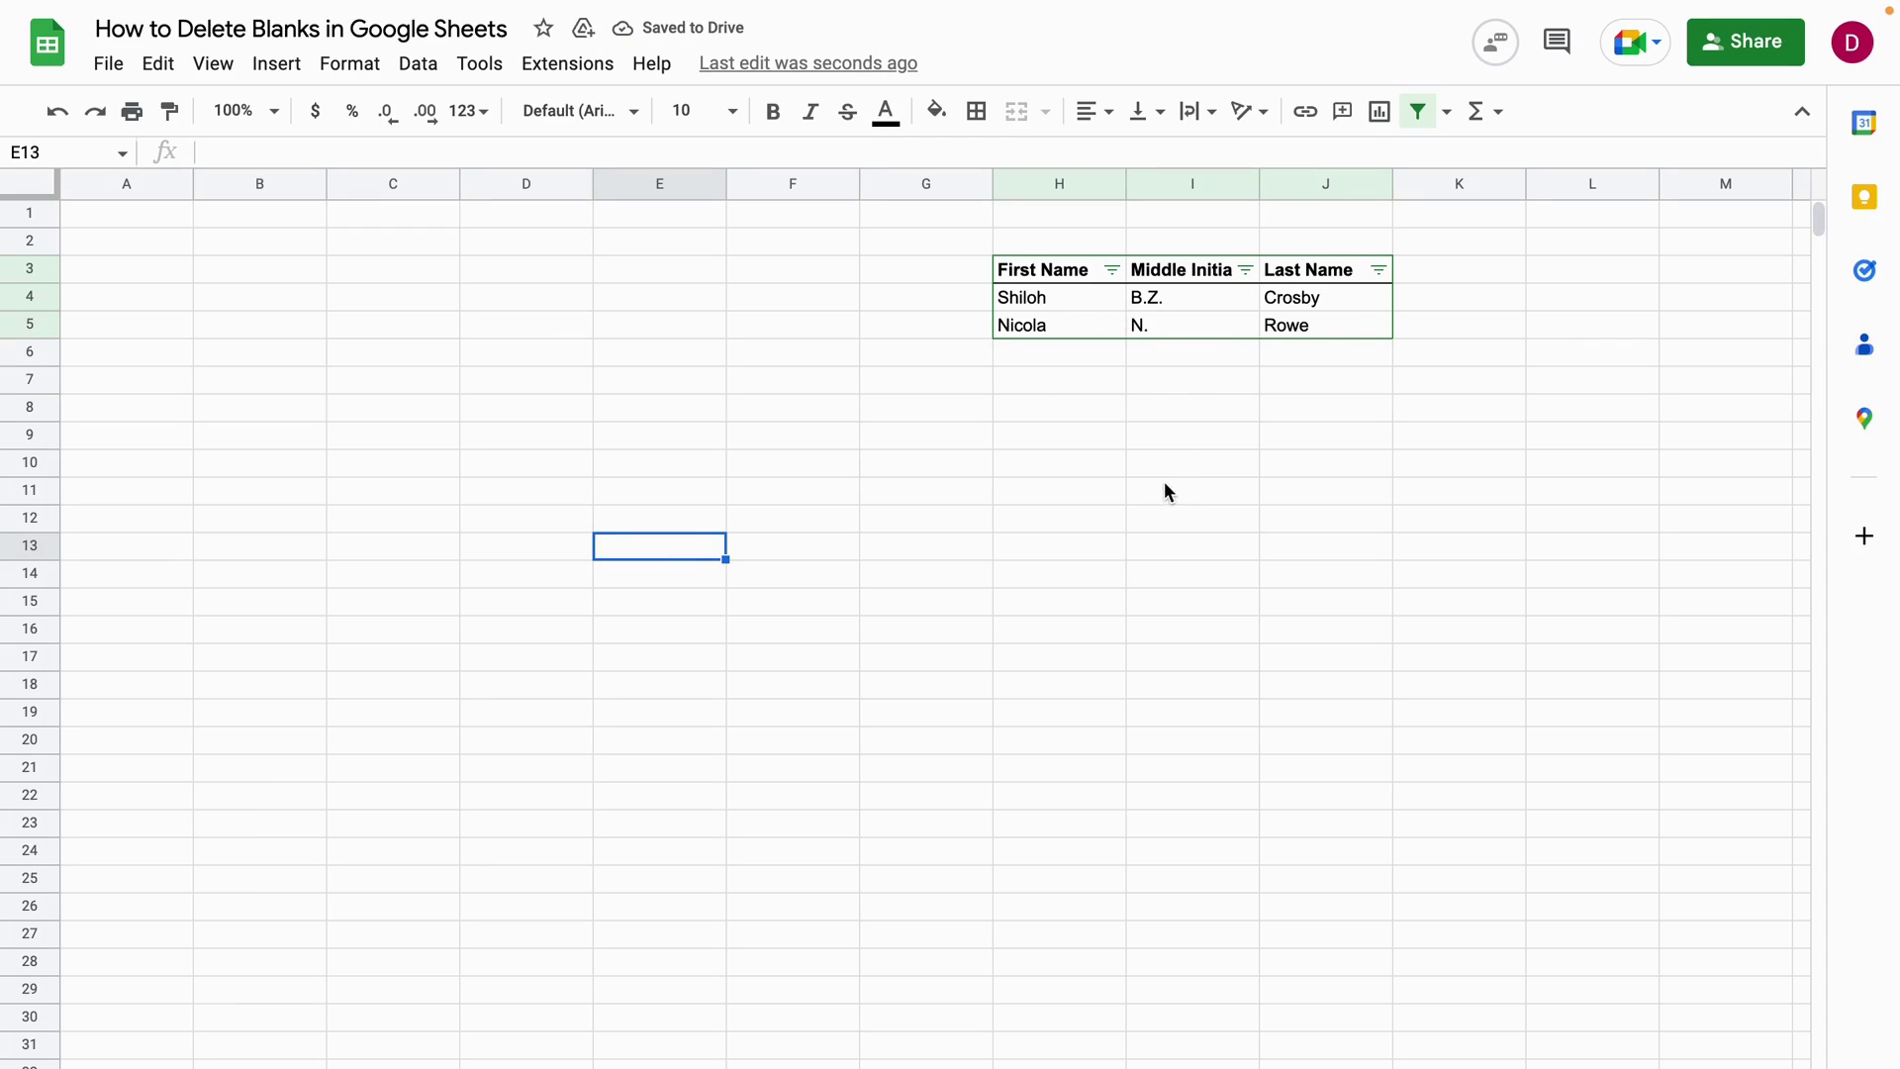
pyautogui.click(1245, 269)
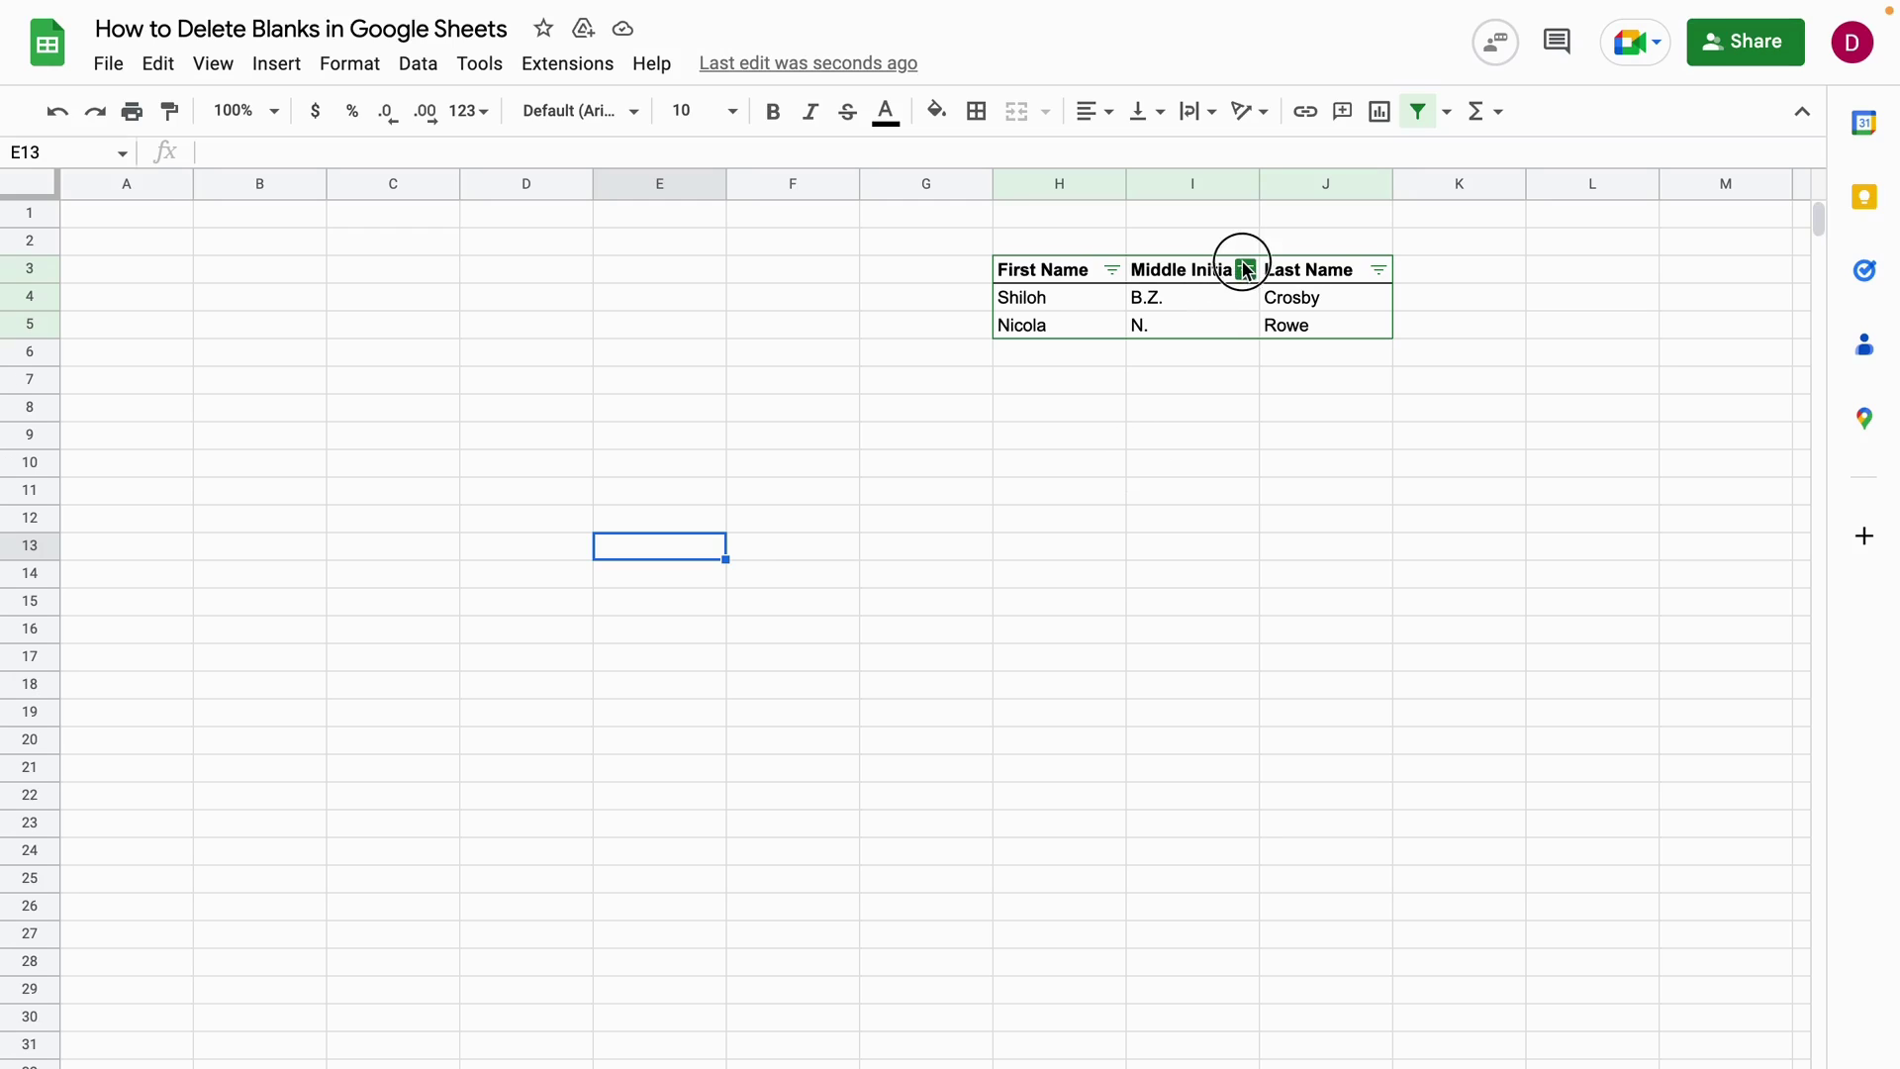
pyautogui.click(1386, 462)
pyautogui.click(911, 592)
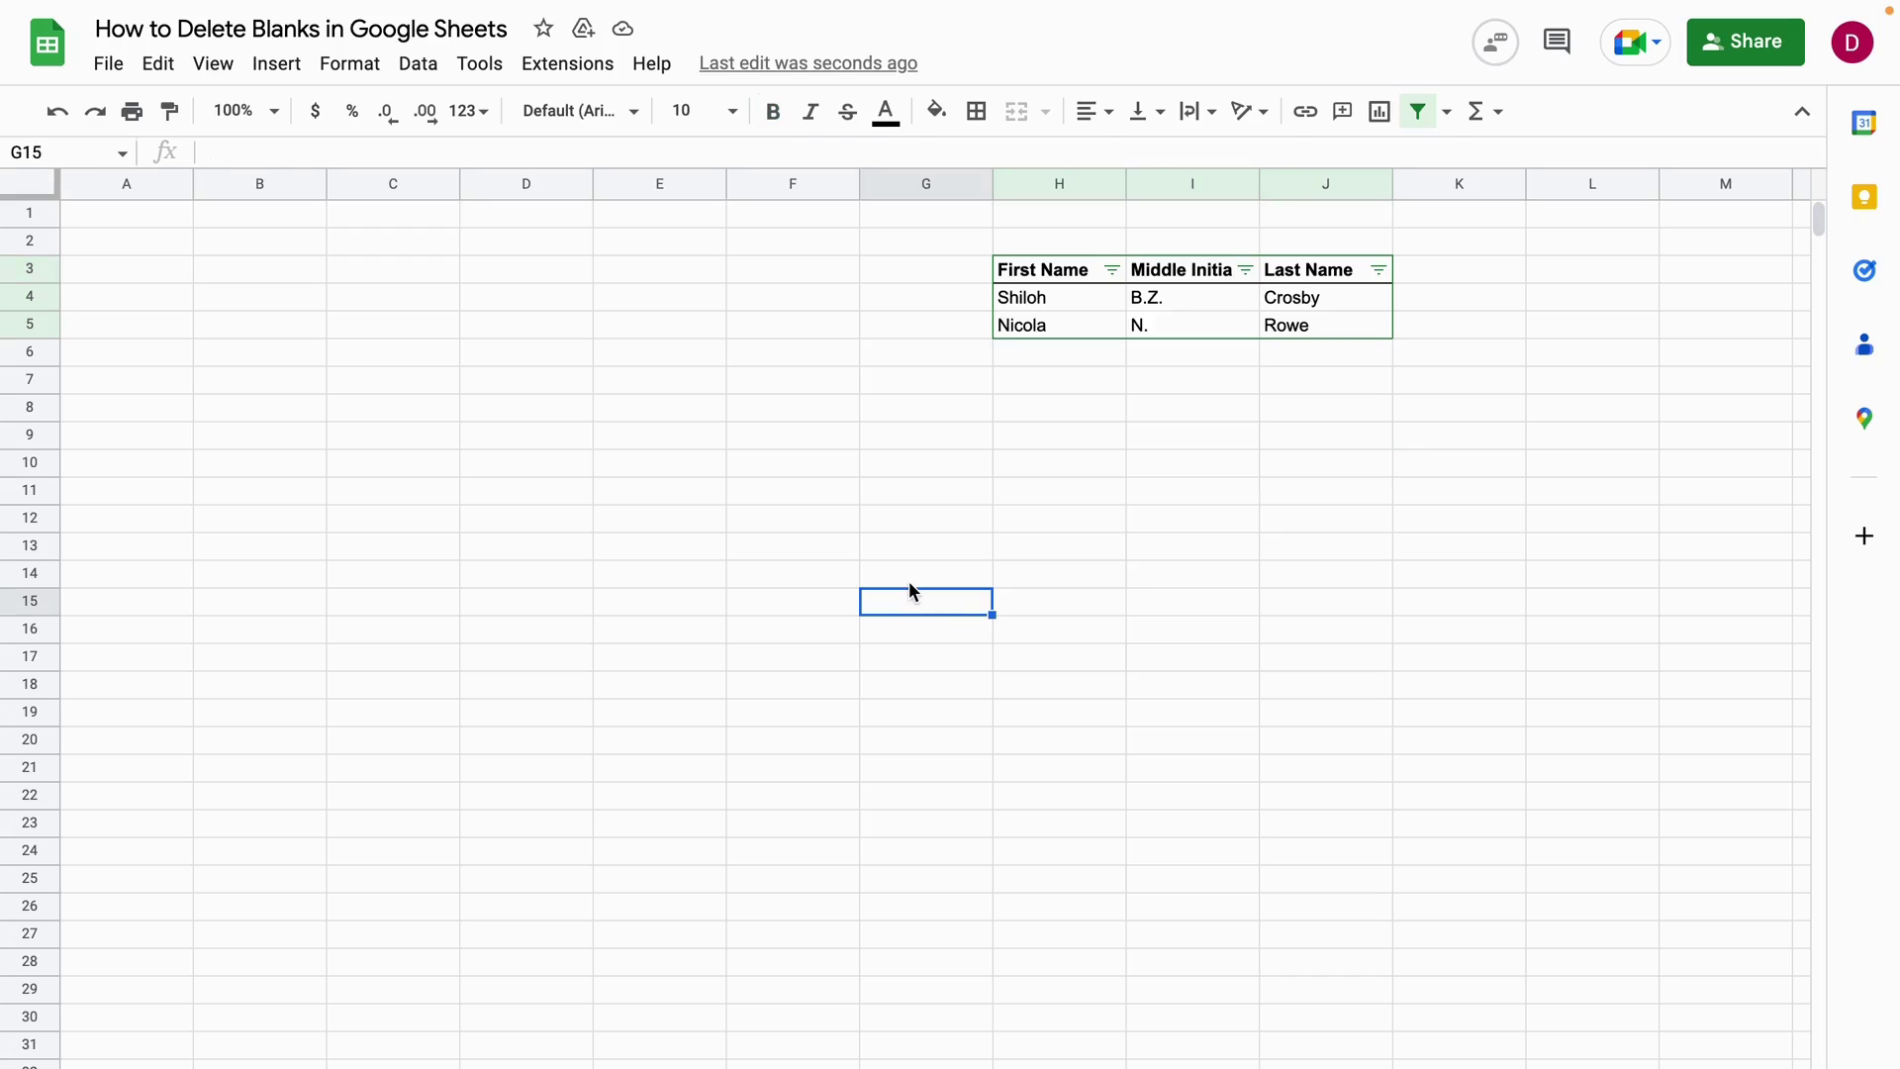